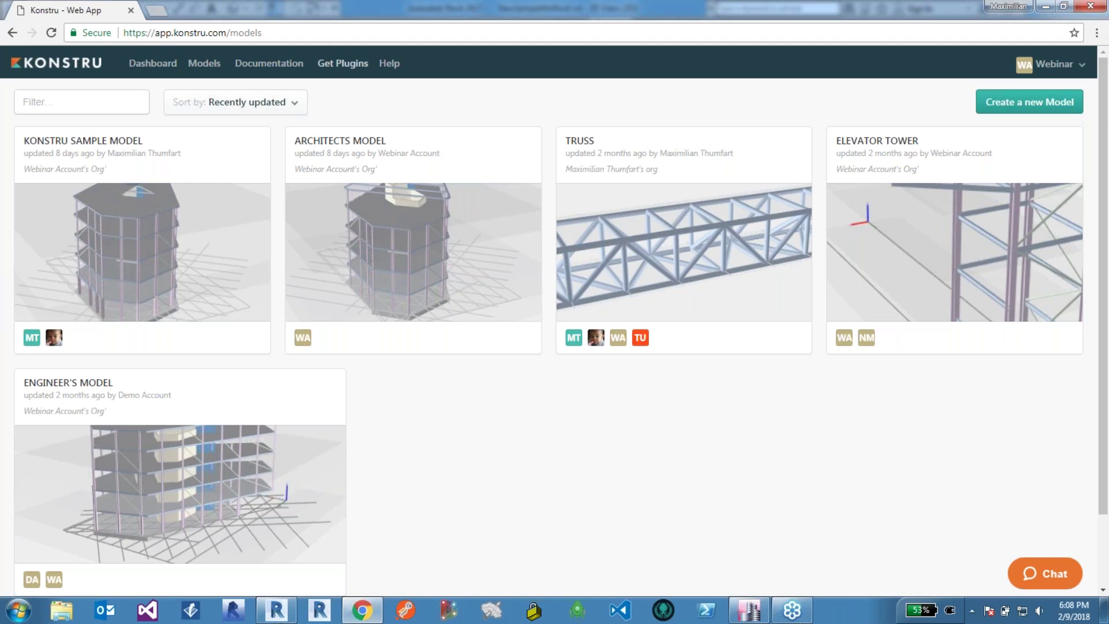
# View the plugin installer page with the supported software versions and return to the models overview
pyautogui.click(334, 68)
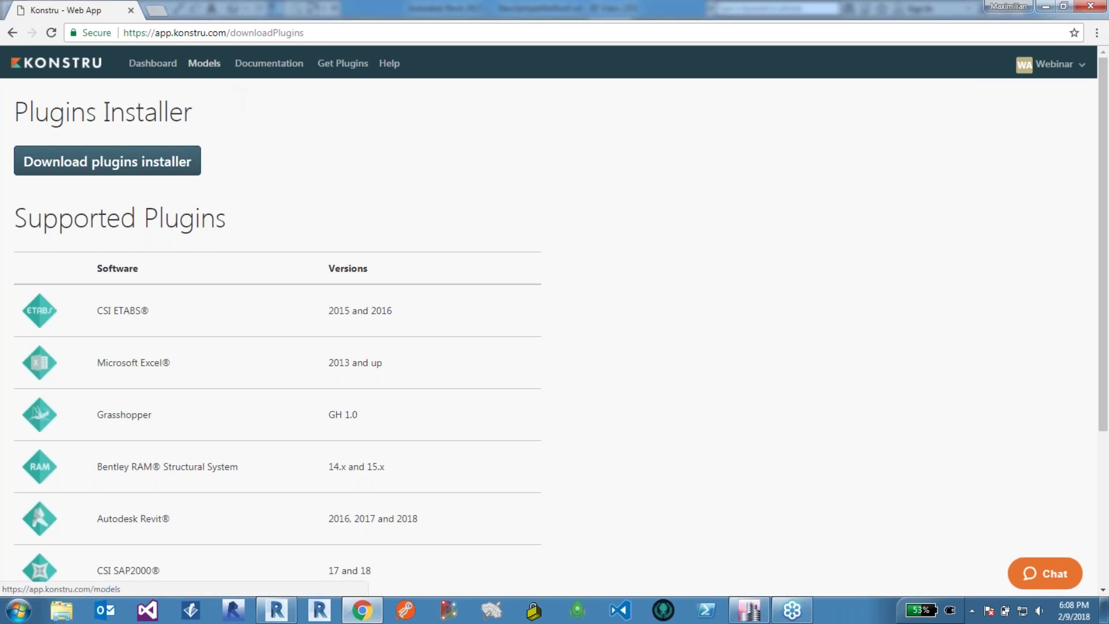
pyautogui.click(204, 63)
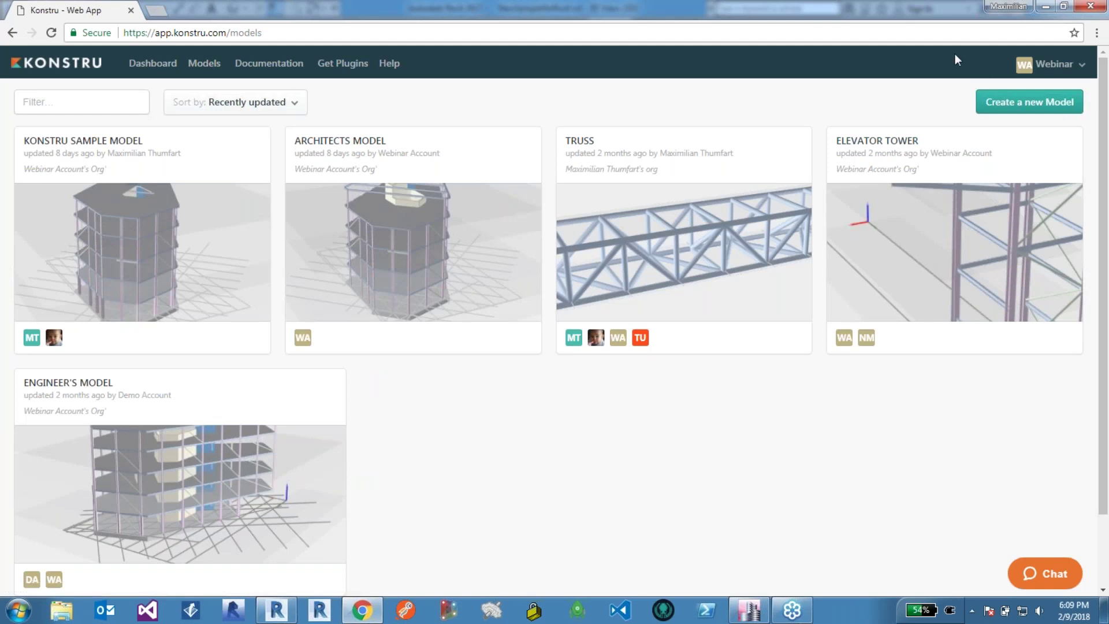
# Create a new model named "Revit Etabs Demo" and pause the upload help video on its empty page
pyautogui.click(1006, 108)
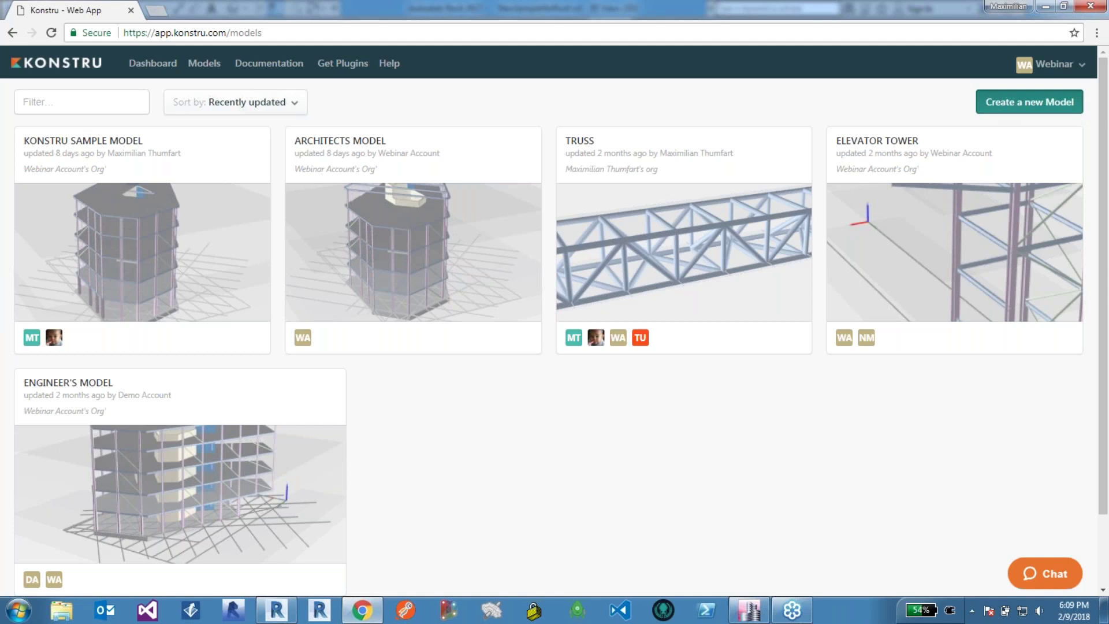
pyautogui.write('Revit Etabs Demo')
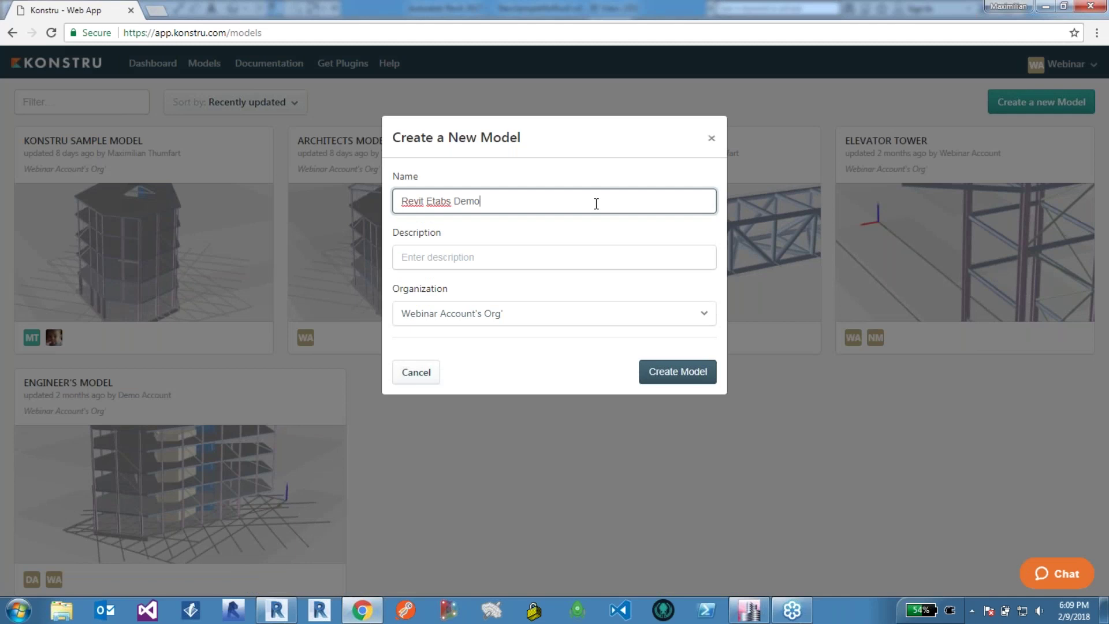
pyautogui.click(545, 261)
pyautogui.click(678, 374)
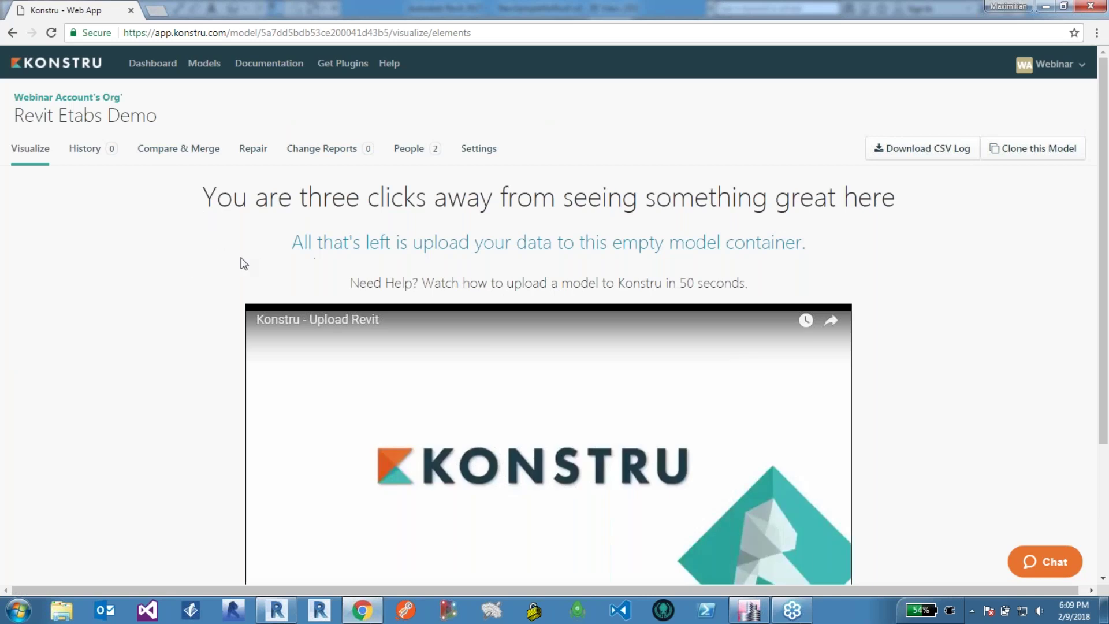
pyautogui.scroll(-1, 210, 263)
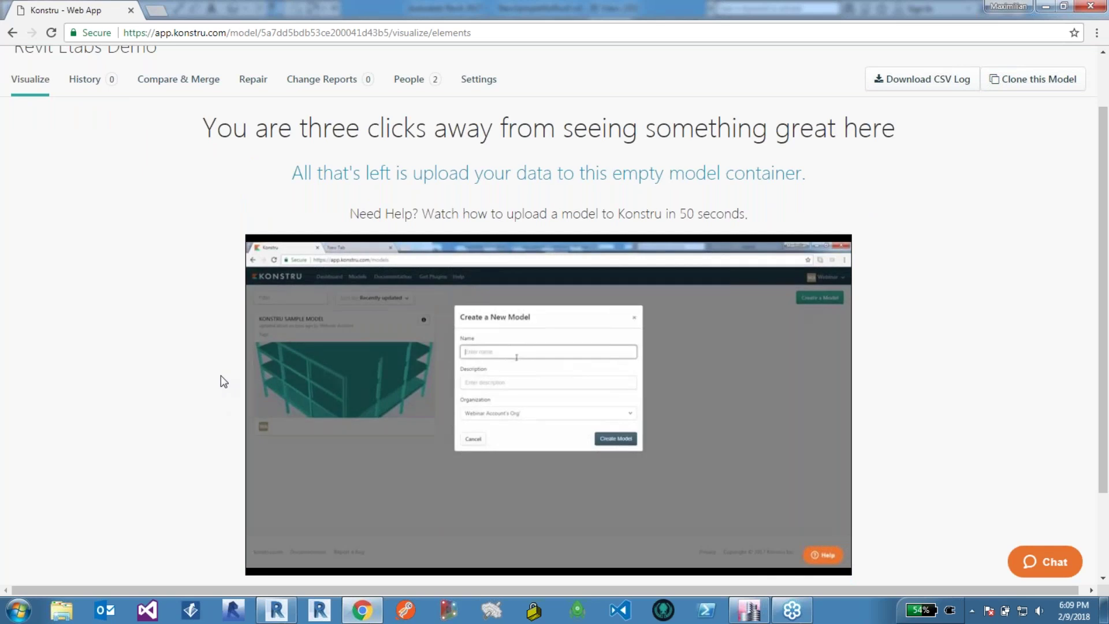
pyautogui.click(285, 430)
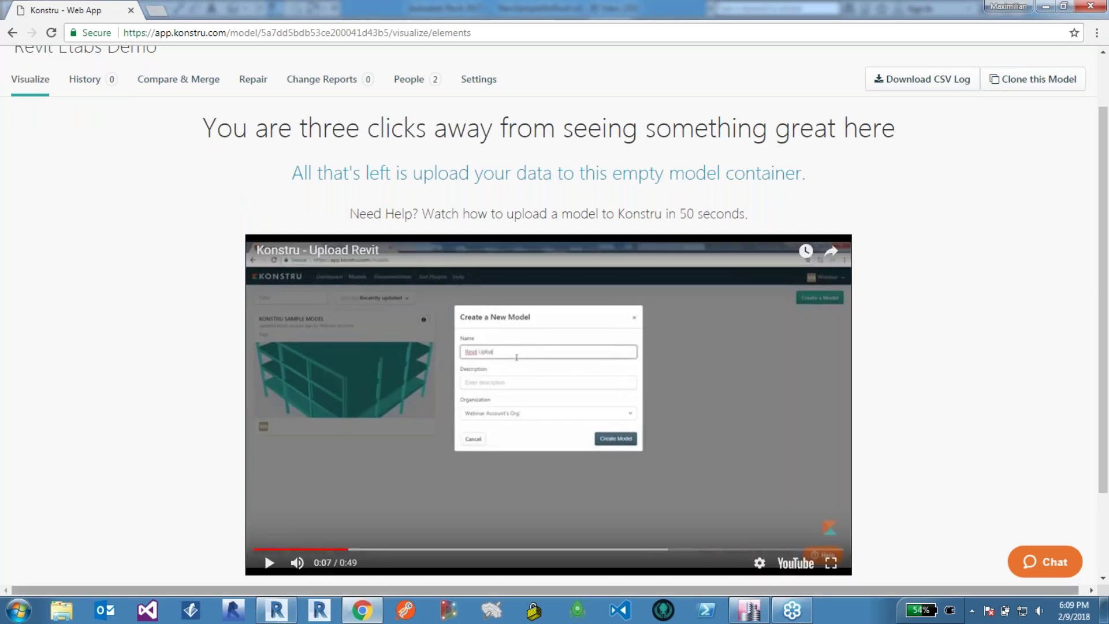
# Switch to Revit, start the Konstru plugin and choose the Revit Etabs Demo model
pyautogui.hotkey('alt', 'Tab')
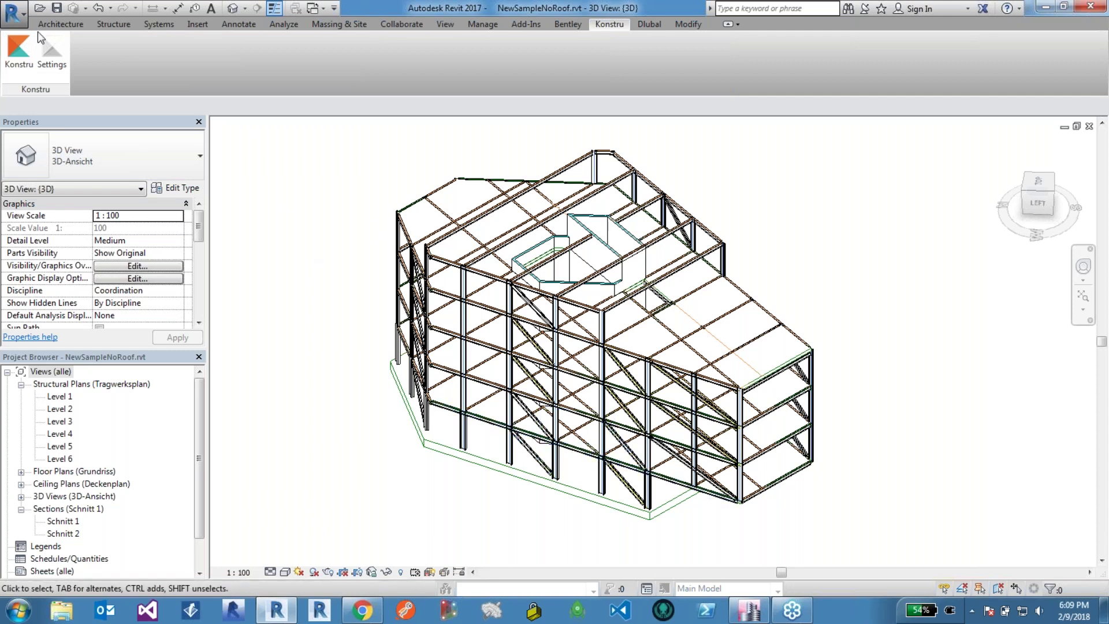
pyautogui.click(18, 49)
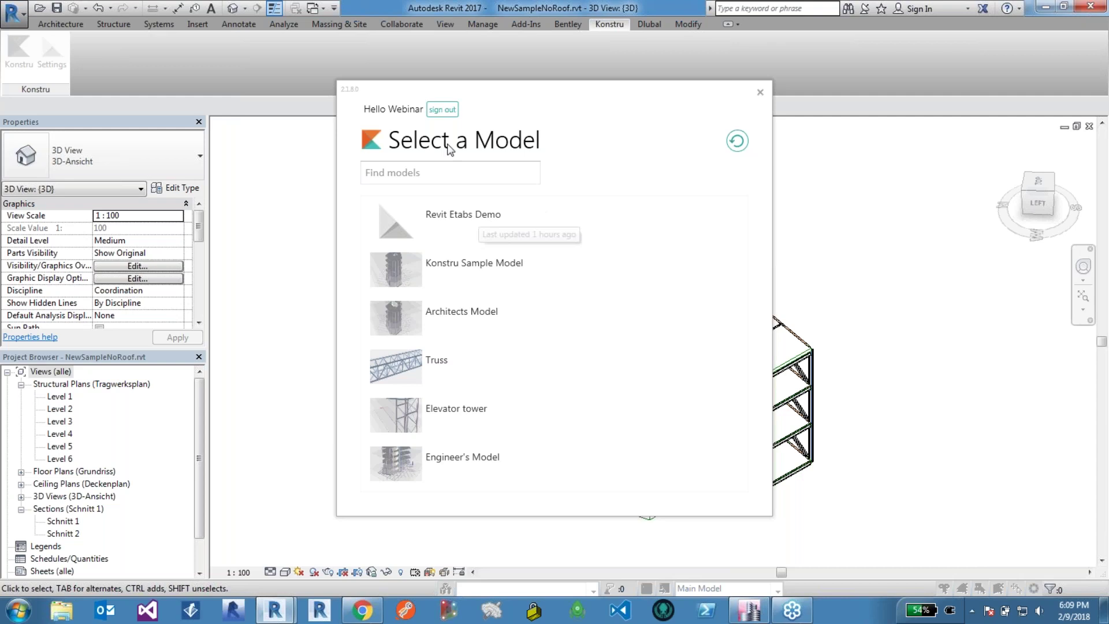
pyautogui.moveTo(452, 237)
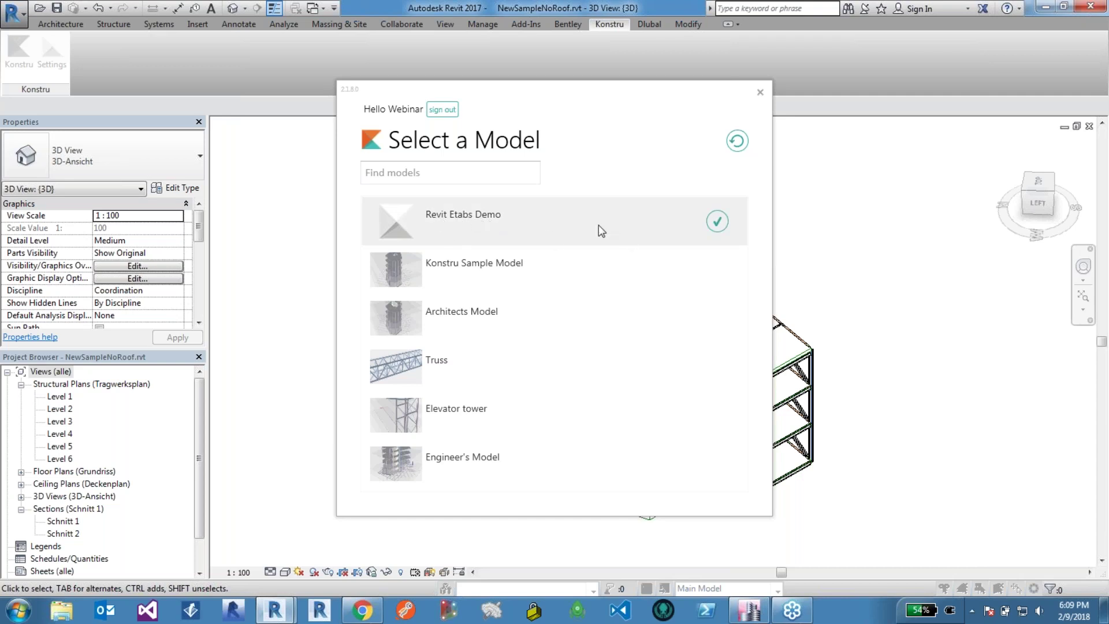
pyautogui.click(717, 220)
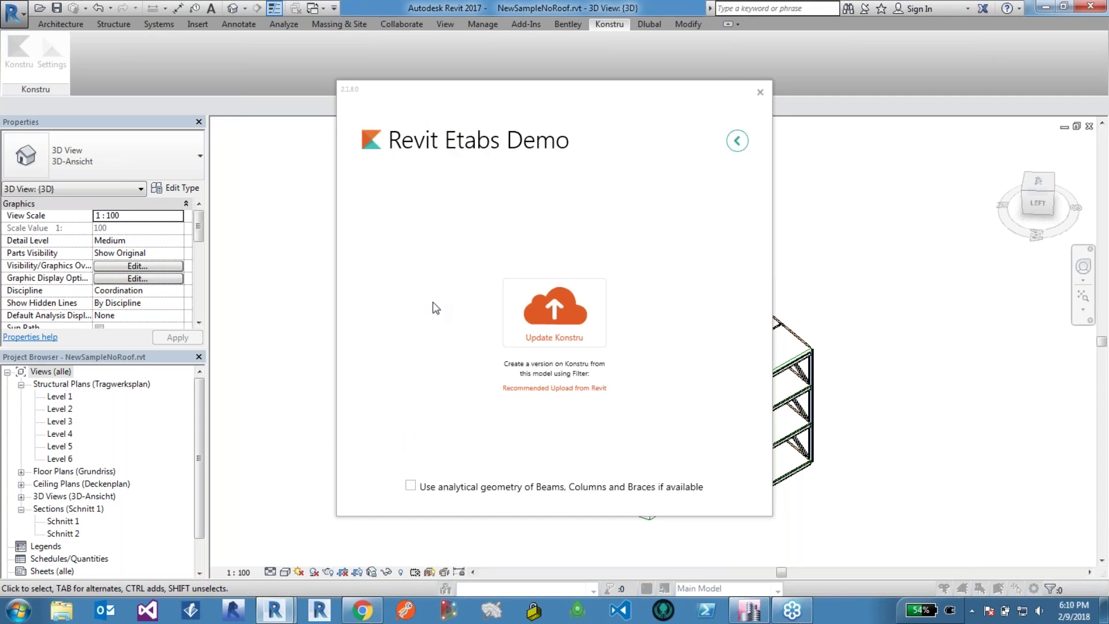
# Upload the Revit building to Konstru as a new version described as "First Upload"
pyautogui.click(577, 316)
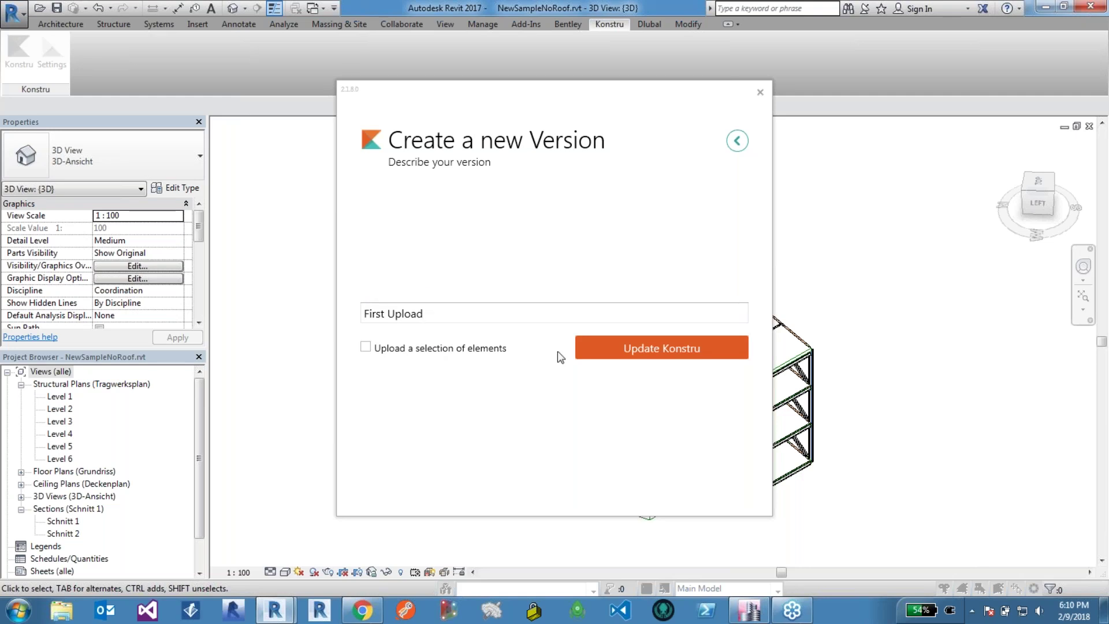
pyautogui.click(606, 354)
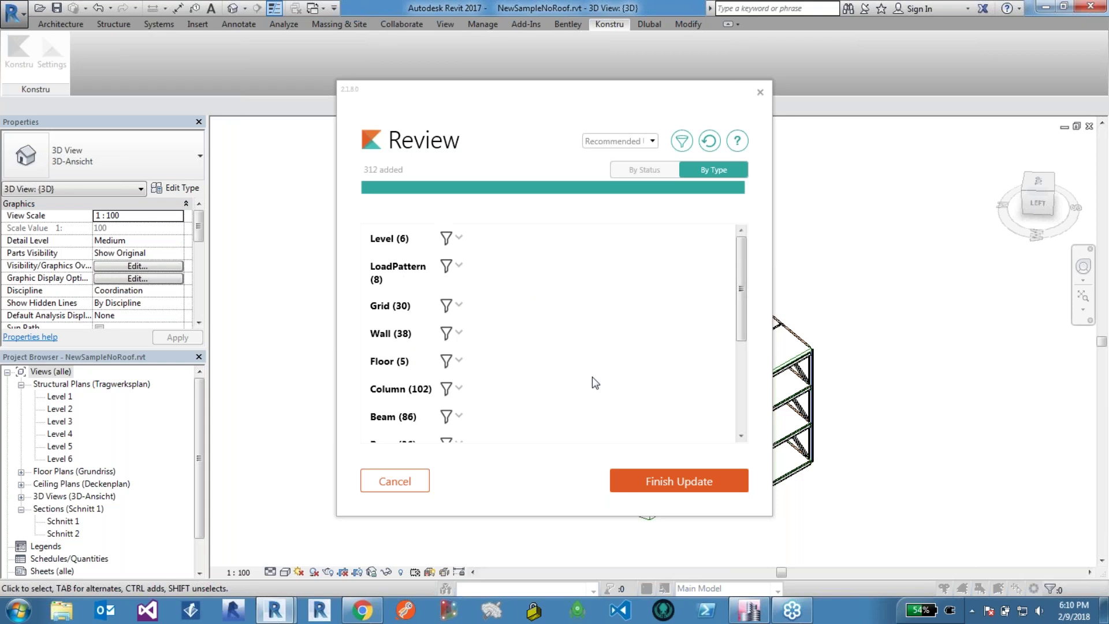
pyautogui.click(669, 486)
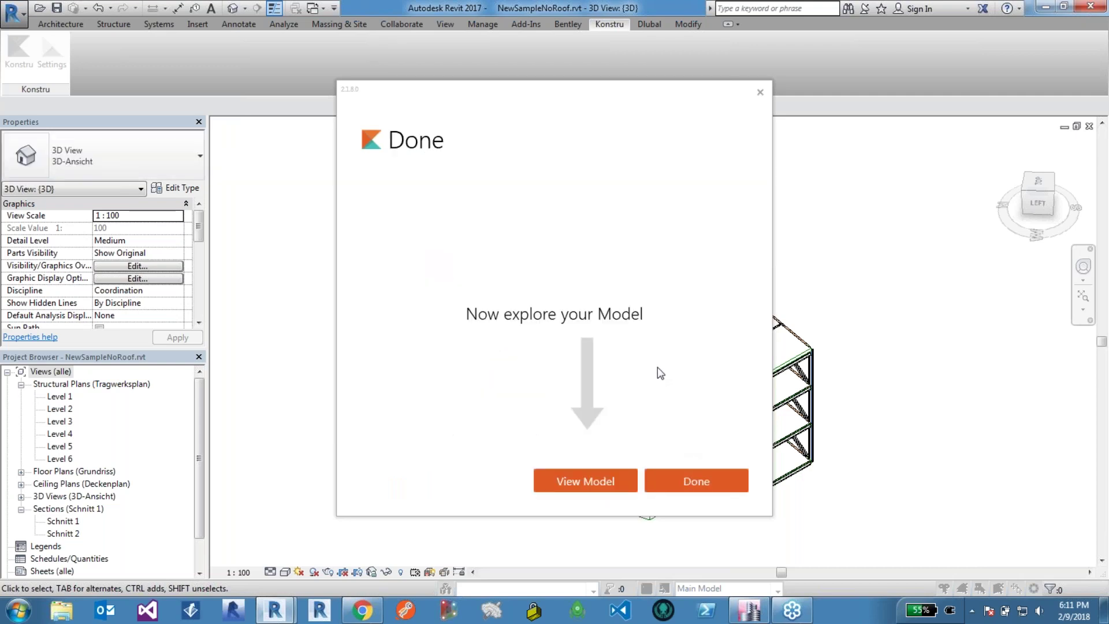
# Open the uploaded model in the web viewer, close the older Konstru page and examine the building from several sides
pyautogui.click(590, 477)
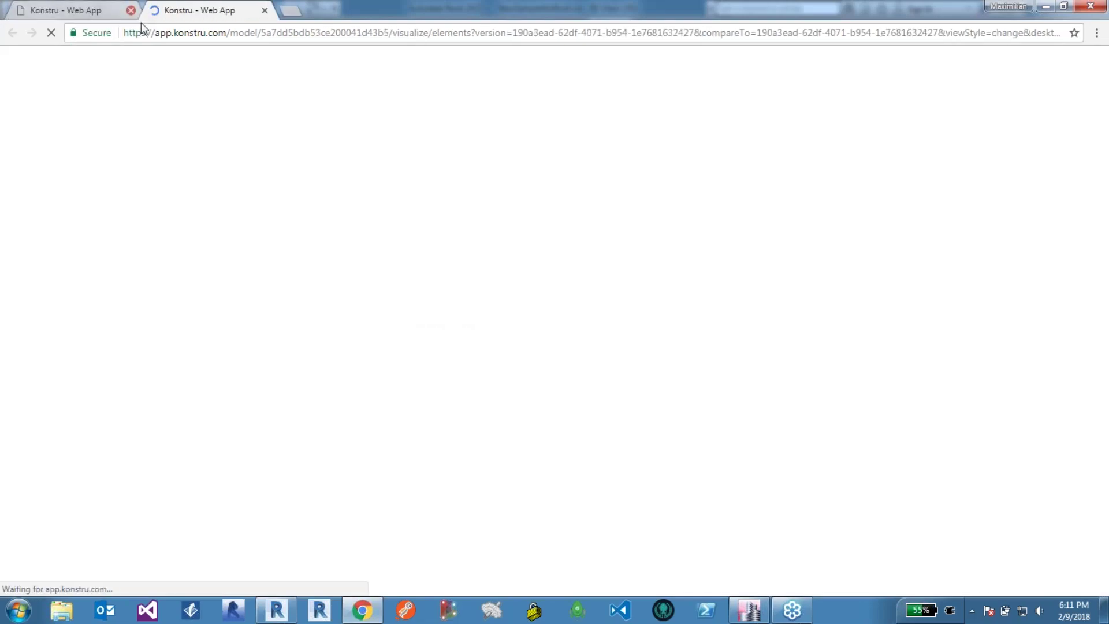
pyautogui.click(131, 10)
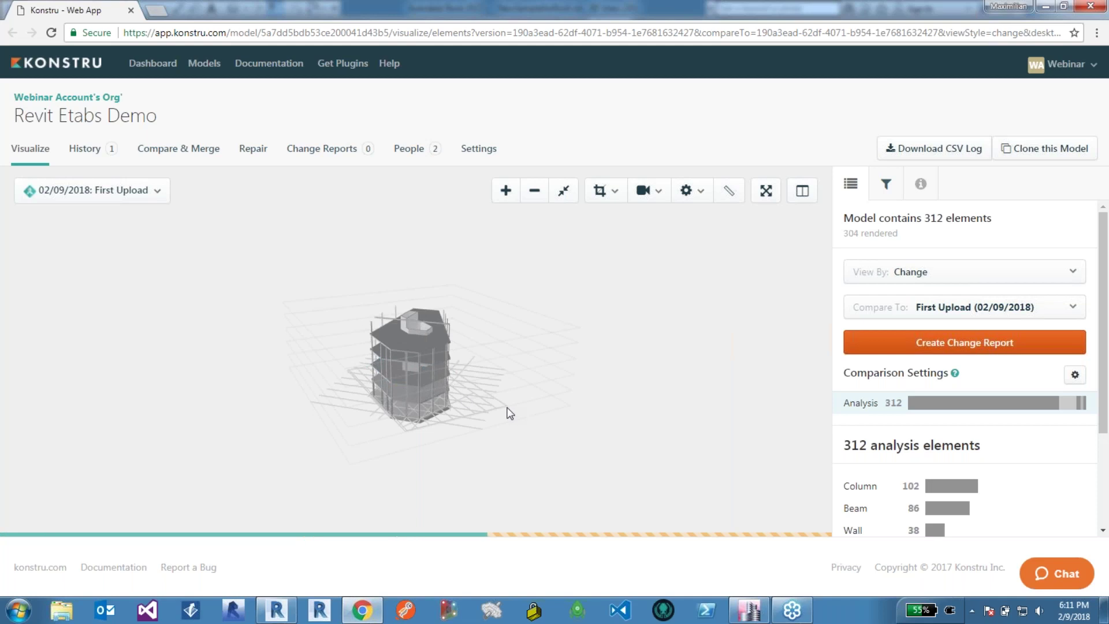
pyautogui.moveTo(509, 410); pyautogui.dragTo(586, 409)
pyautogui.scroll(3, 384, 377)
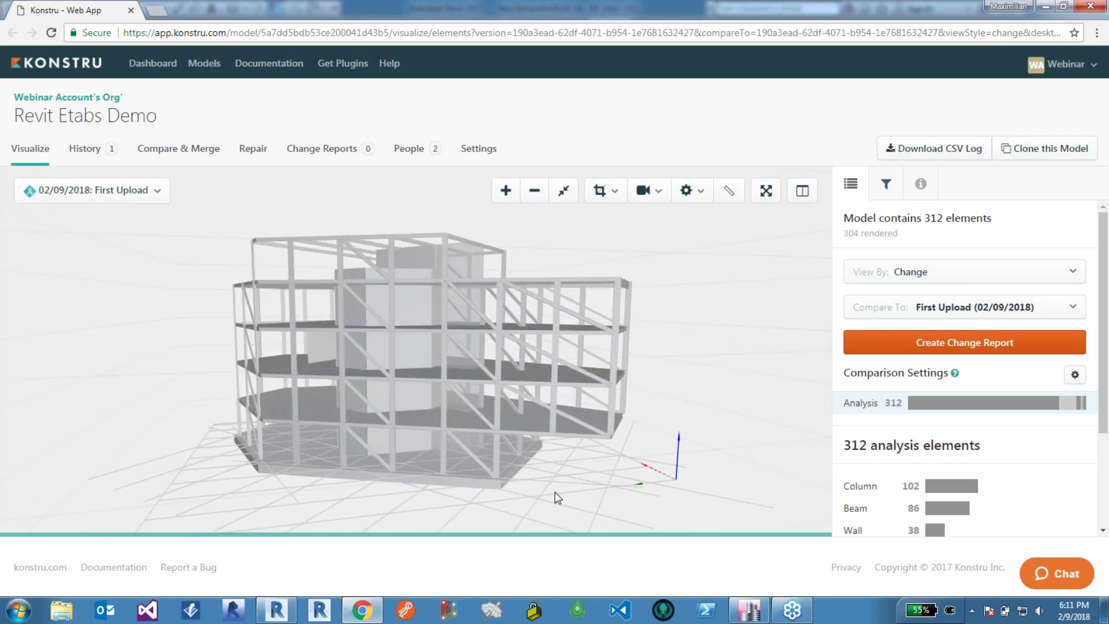
pyautogui.moveTo(555, 492); pyautogui.dragTo(609, 467)
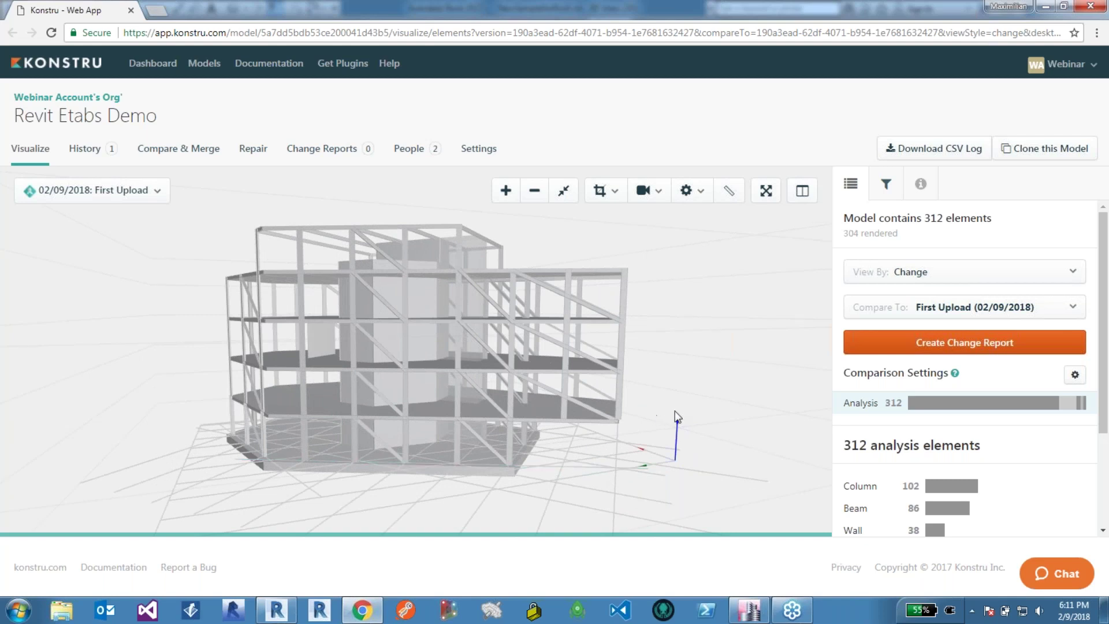
pyautogui.moveTo(675, 411); pyautogui.dragTo(618, 415)
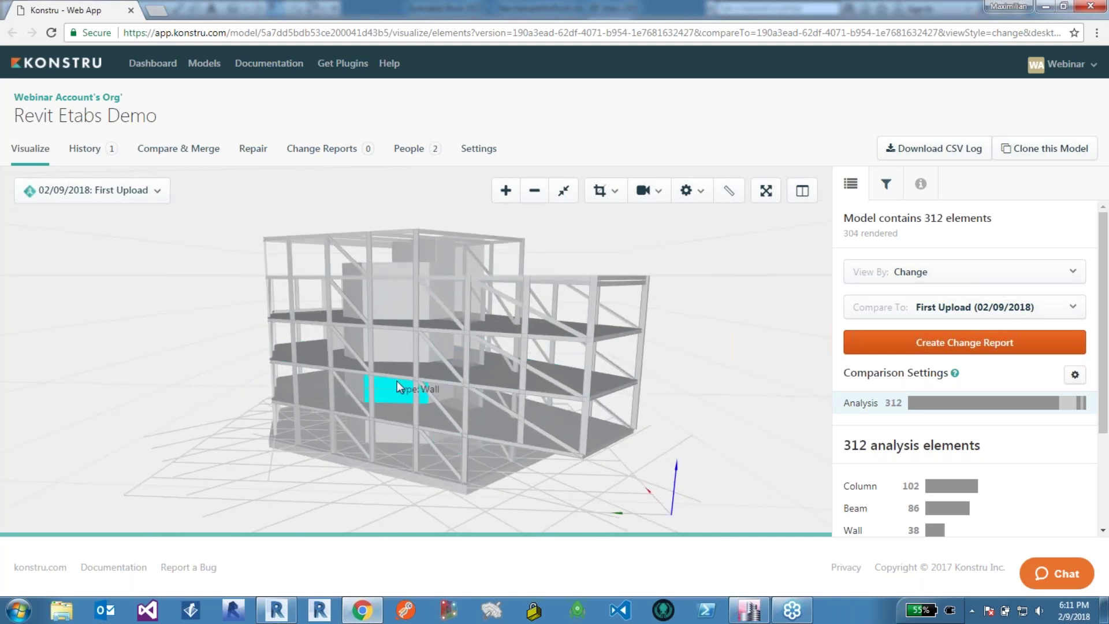
# Switch to ETABS and start the Konstru plugin
pyautogui.click(753, 611)
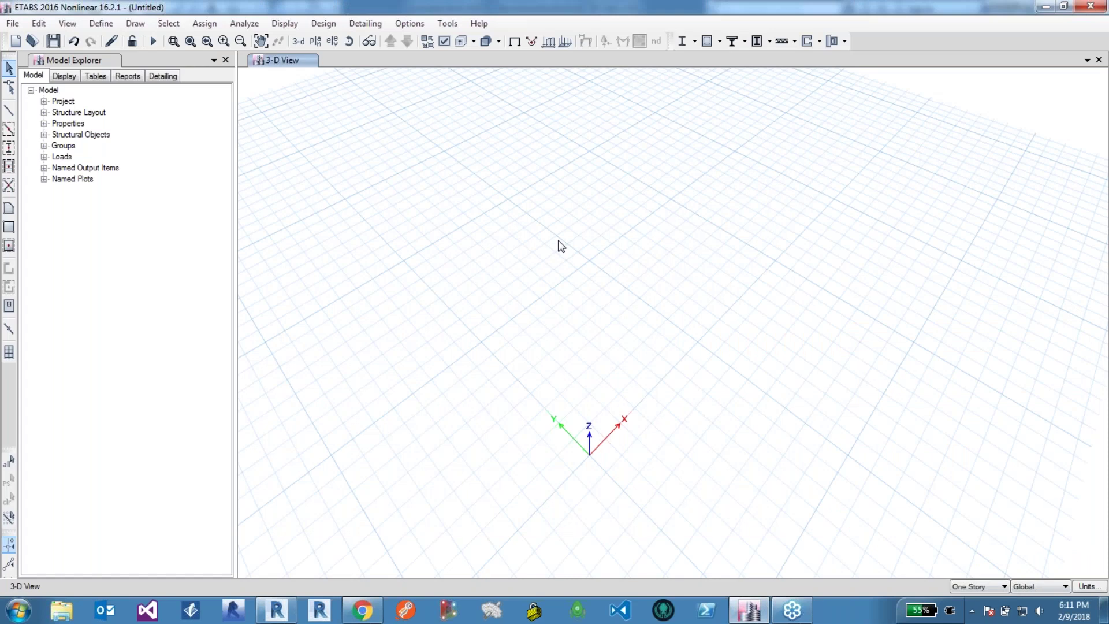
pyautogui.click(455, 26)
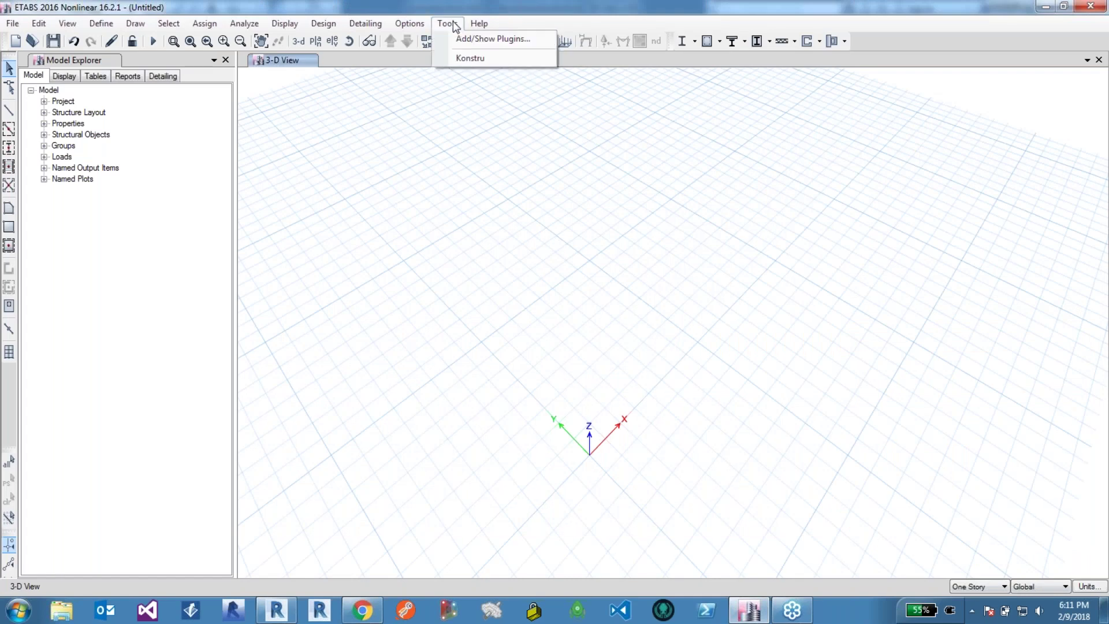
pyautogui.click(463, 60)
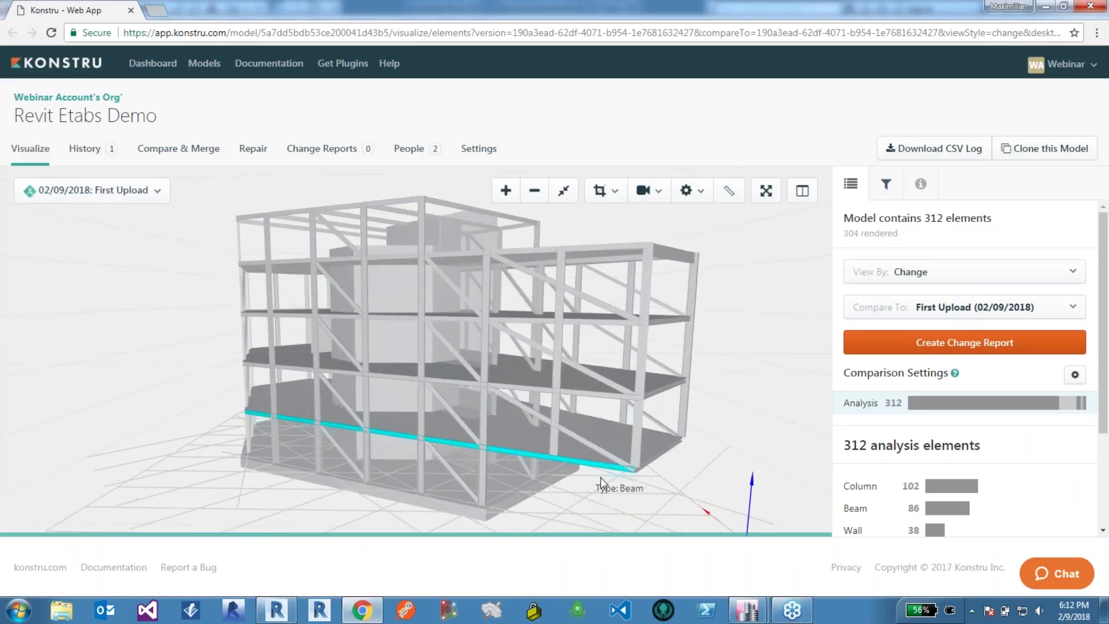
# Color the model by Profile in the Konstru web viewer and examine the building against its full profile legend
pyautogui.moveTo(602, 477)
pyautogui.mouseDown()
pyautogui.moveTo(721, 478)
pyautogui.moveTo(617, 474)
pyautogui.mouseUp()
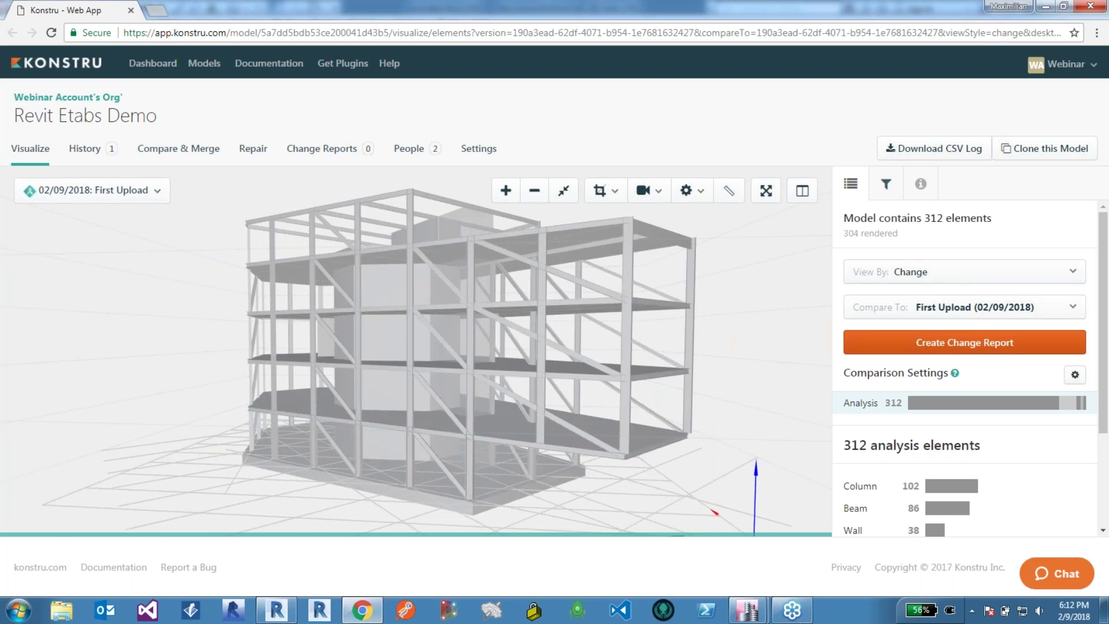
pyautogui.click(898, 275)
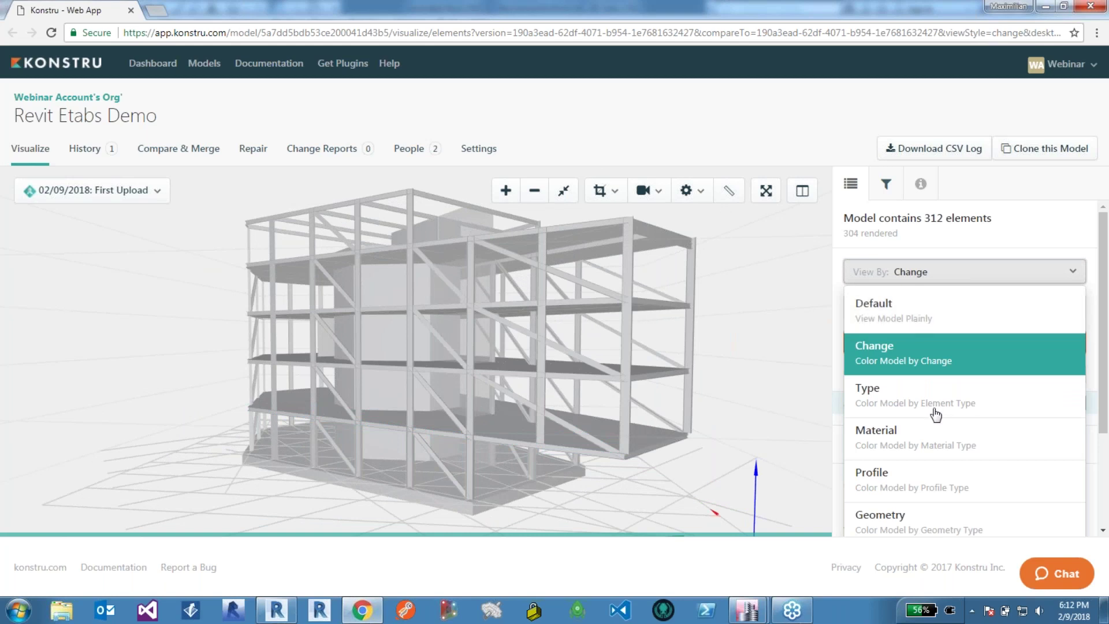
pyautogui.click(911, 486)
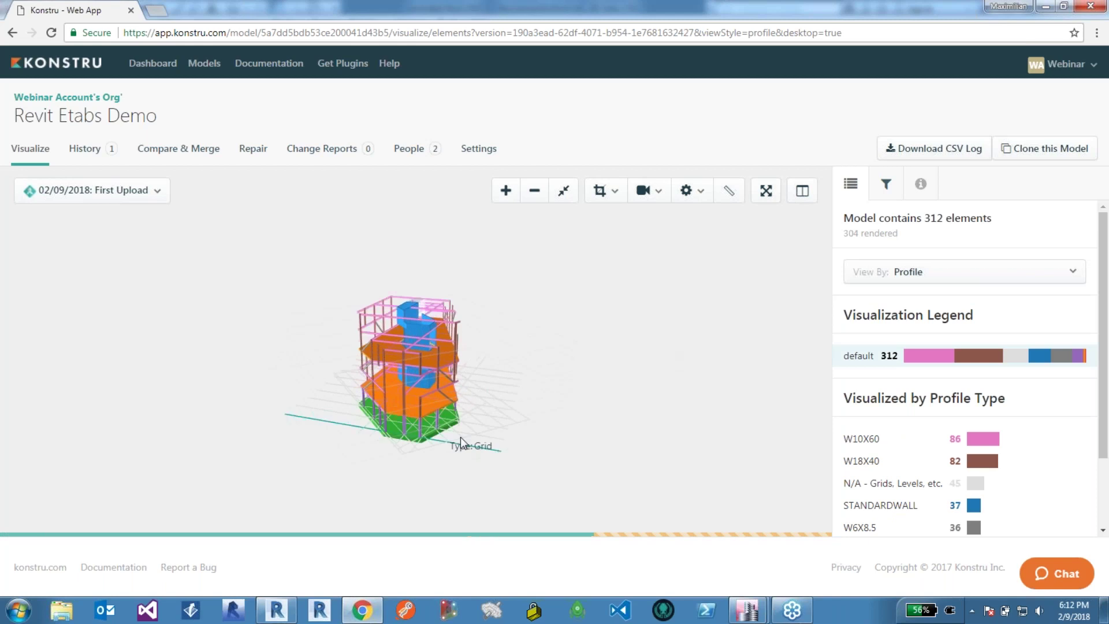
pyautogui.moveTo(272, 432); pyautogui.dragTo(953, 346)
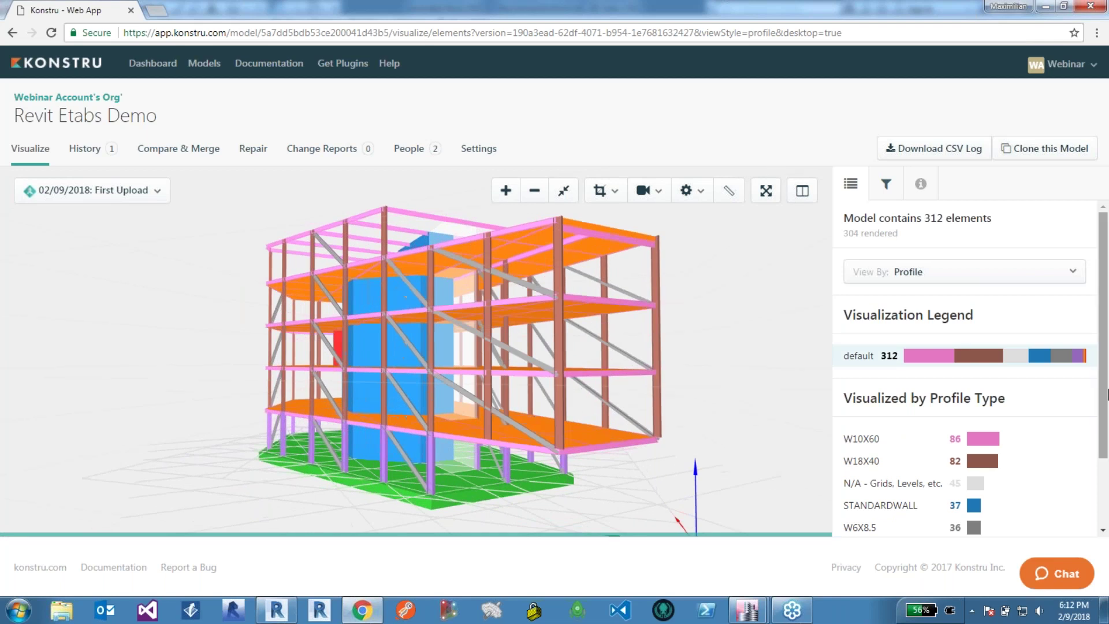
pyautogui.moveTo(1108, 387); pyautogui.dragTo(1106, 453)
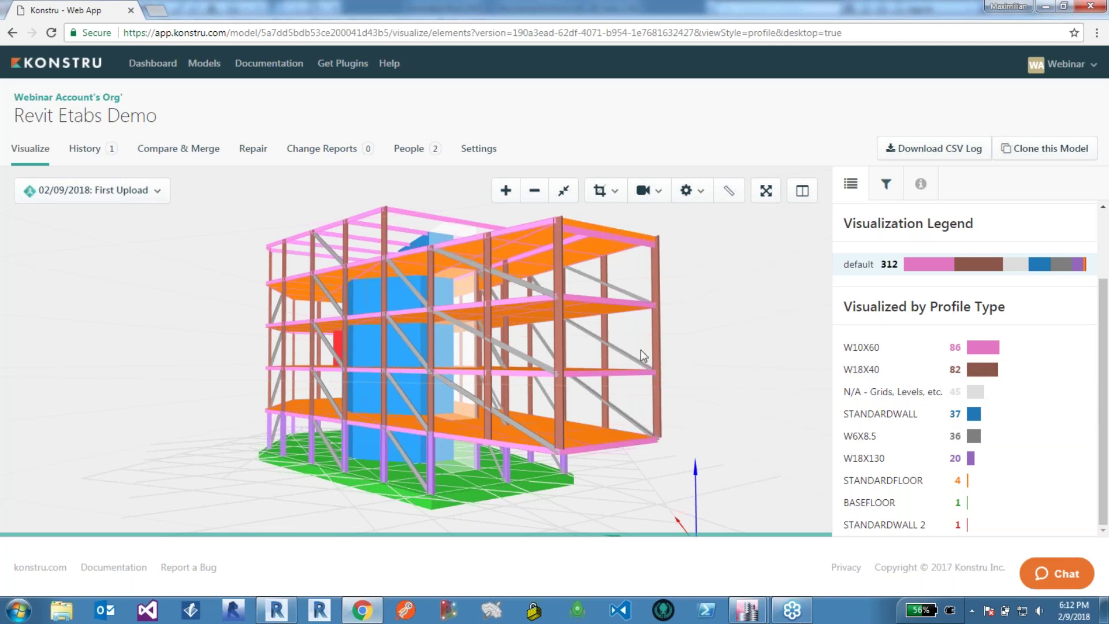
pyautogui.moveTo(641, 350); pyautogui.dragTo(655, 354)
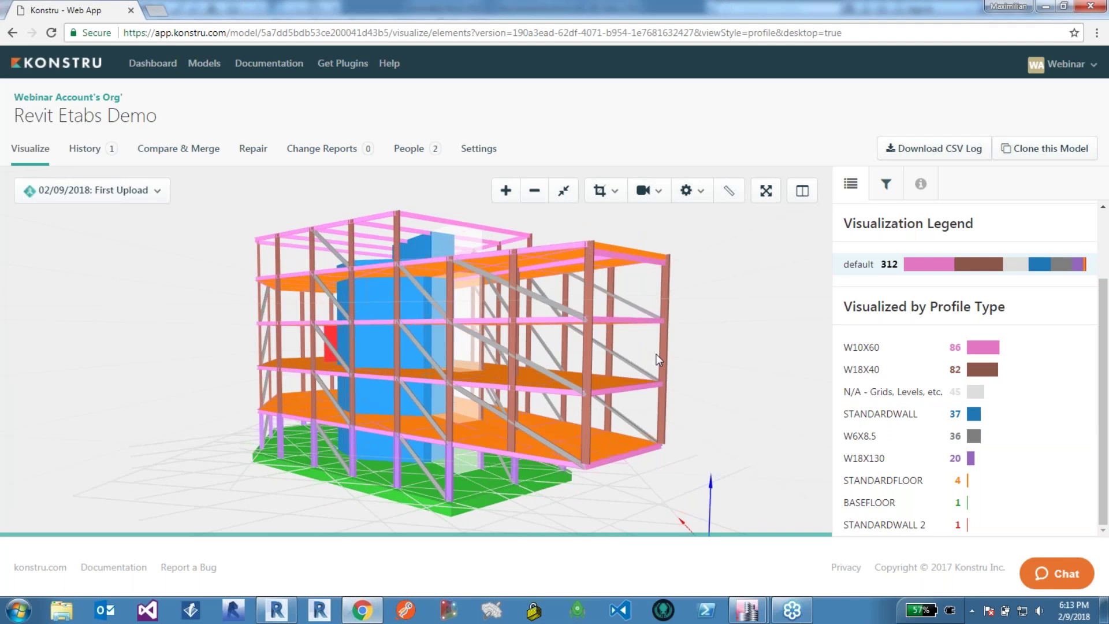
pyautogui.doubleClick(529, 415)
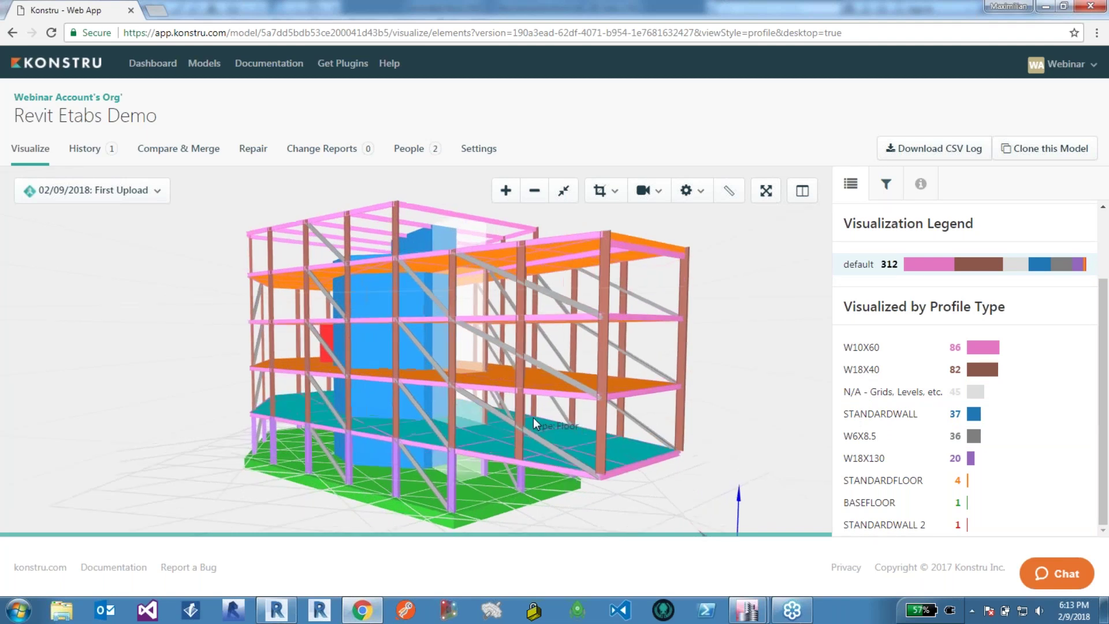
# Switch to ETABS, choose the Revit Etabs Demo model in the Konstru plugin and start its download to ETABS
pyautogui.moveTo(747, 609)
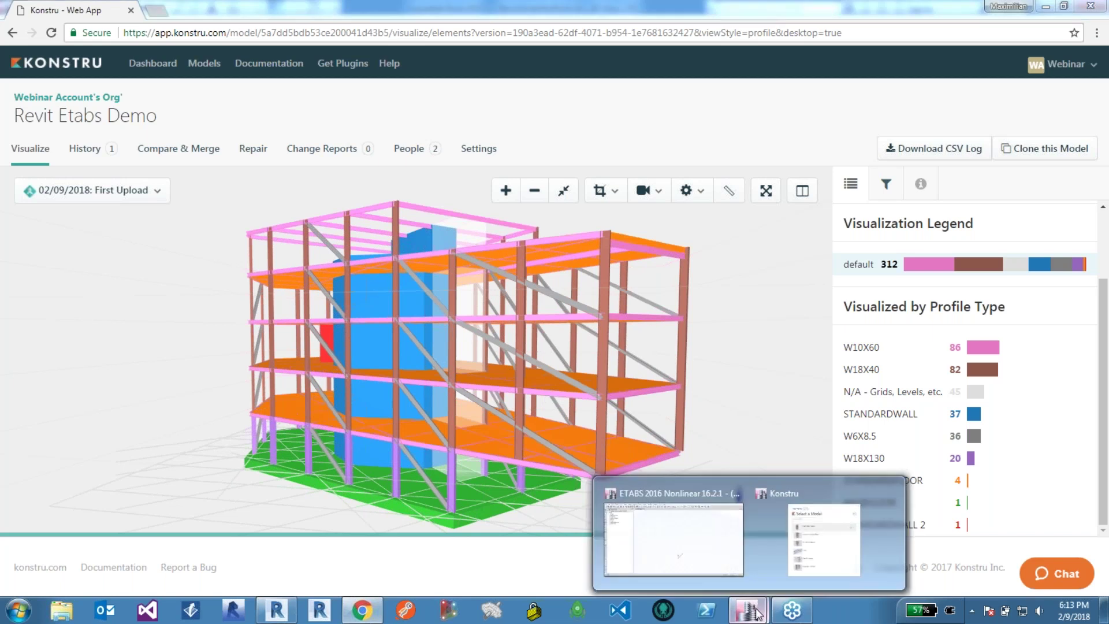
pyautogui.click(737, 569)
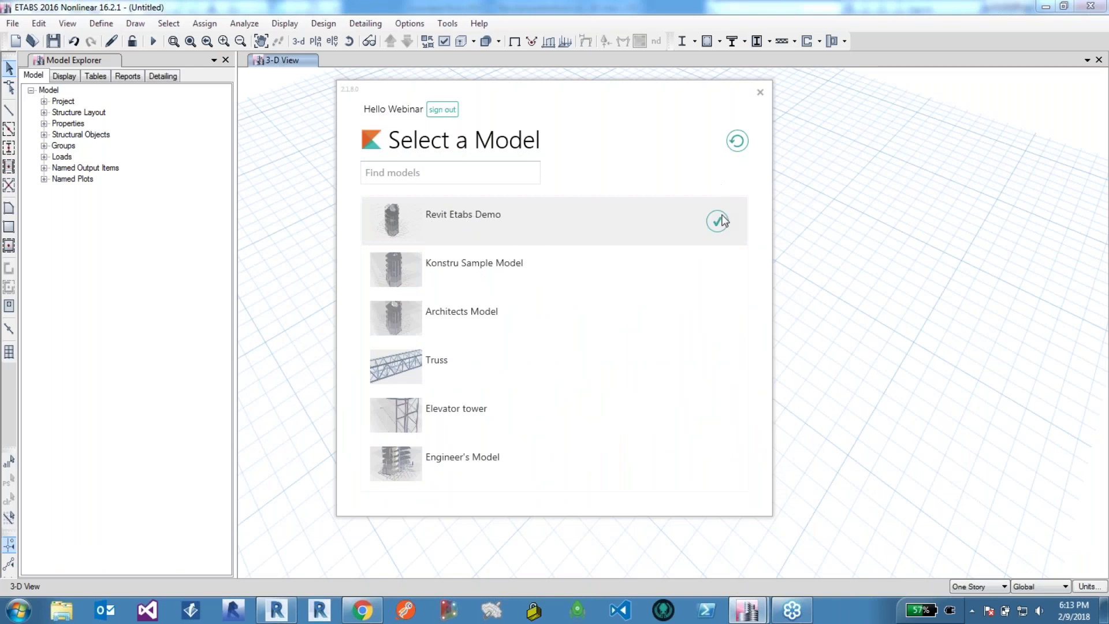
pyautogui.click(719, 221)
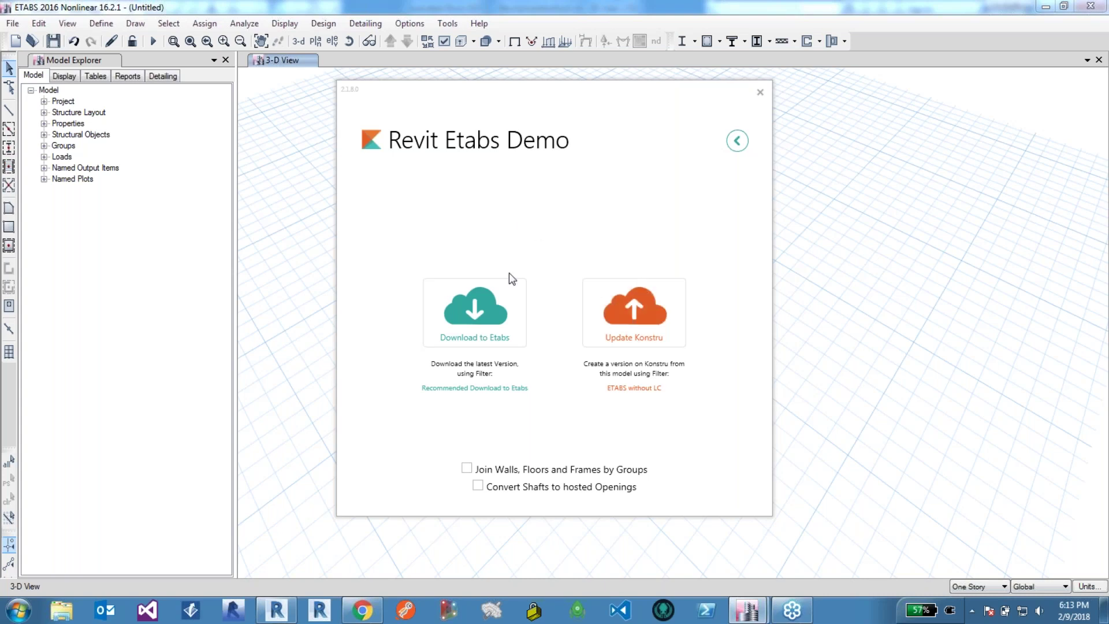
pyautogui.click(480, 297)
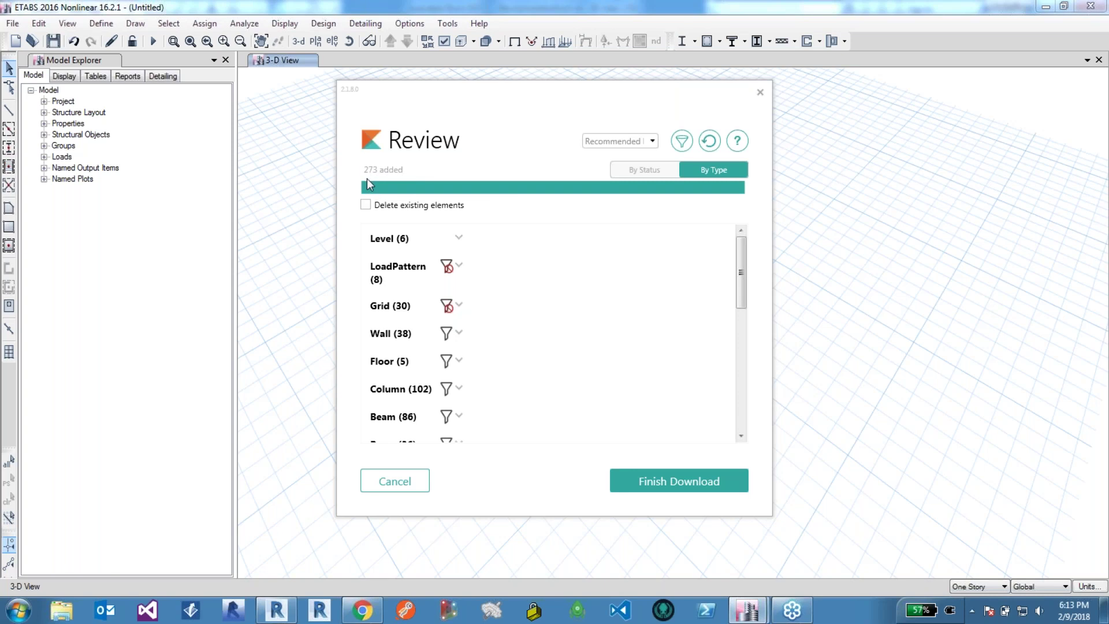
# Review the incoming element types and their filters down to Foundation, and finish the download
pyautogui.moveTo(742, 268); pyautogui.dragTo(750, 342)
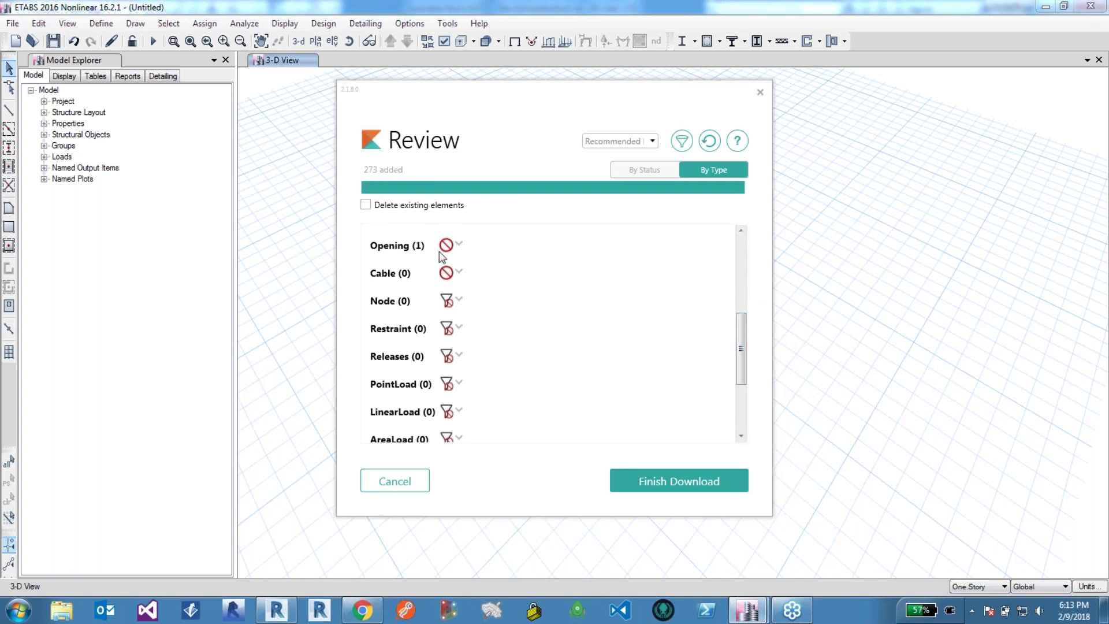
pyautogui.moveTo(427, 264)
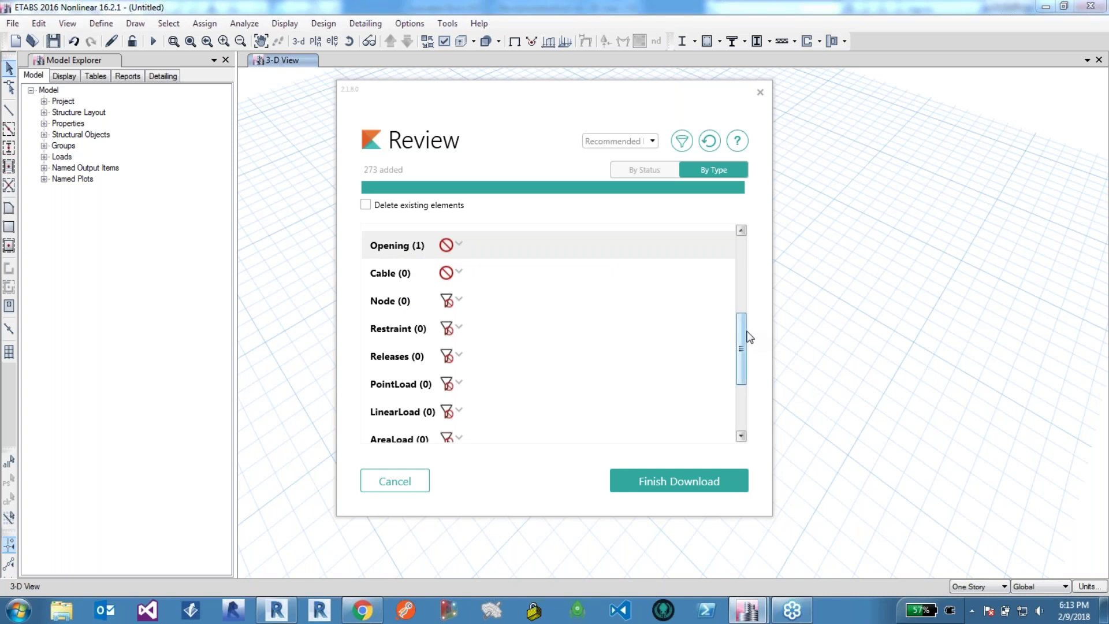
pyautogui.moveTo(745, 331); pyautogui.dragTo(745, 375)
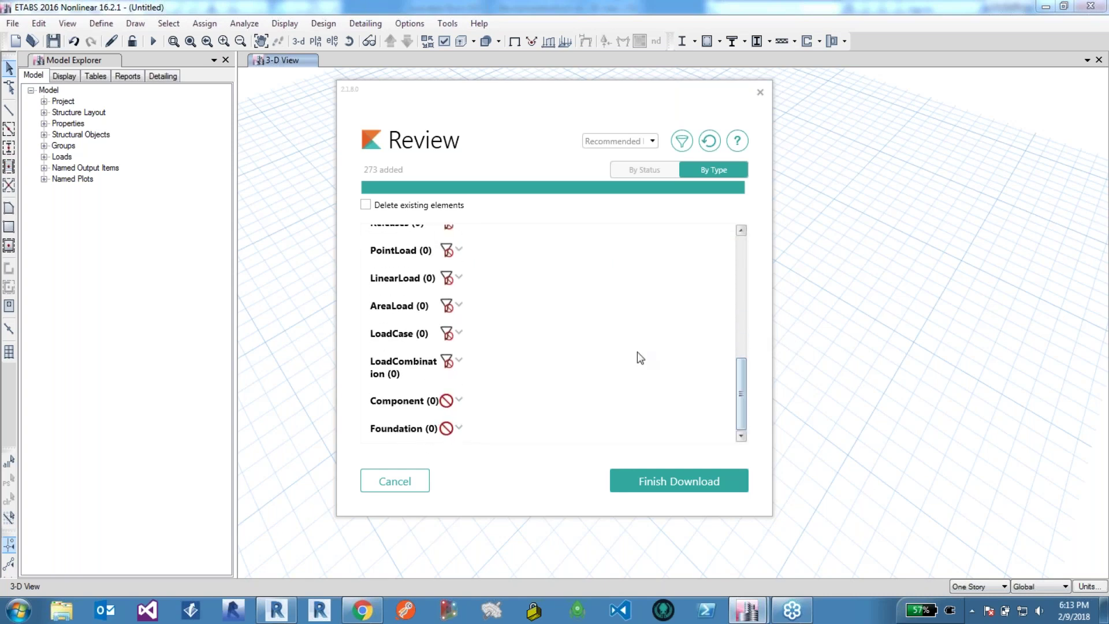
pyautogui.scroll(1, 662, 363)
pyautogui.scroll(1, 662, 363)
pyautogui.click(682, 482)
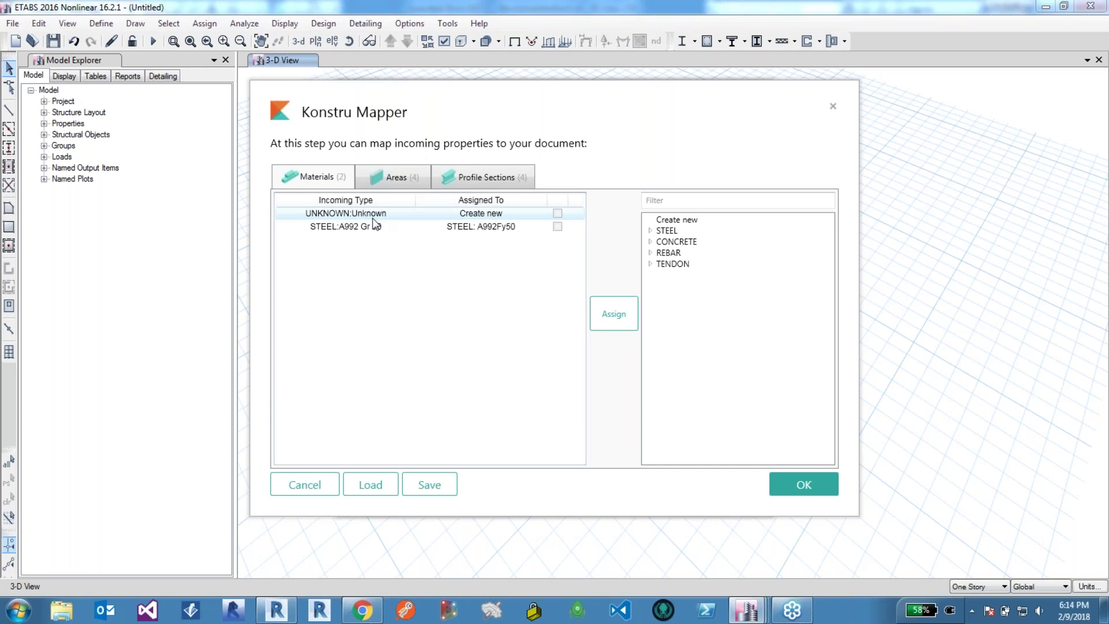
# Check the incoming material, area and profile section mappings, accept the default assignments and close the transaction log
pyautogui.keyDown('shift'); pyautogui.click(408, 226); pyautogui.keyUp('shift')
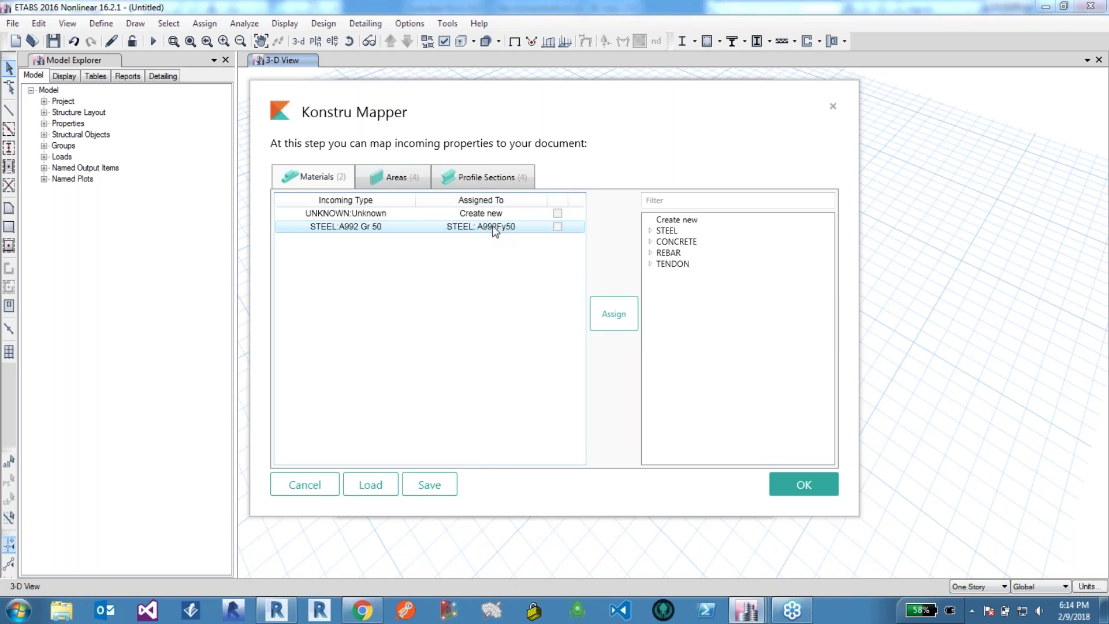
pyautogui.click(362, 213)
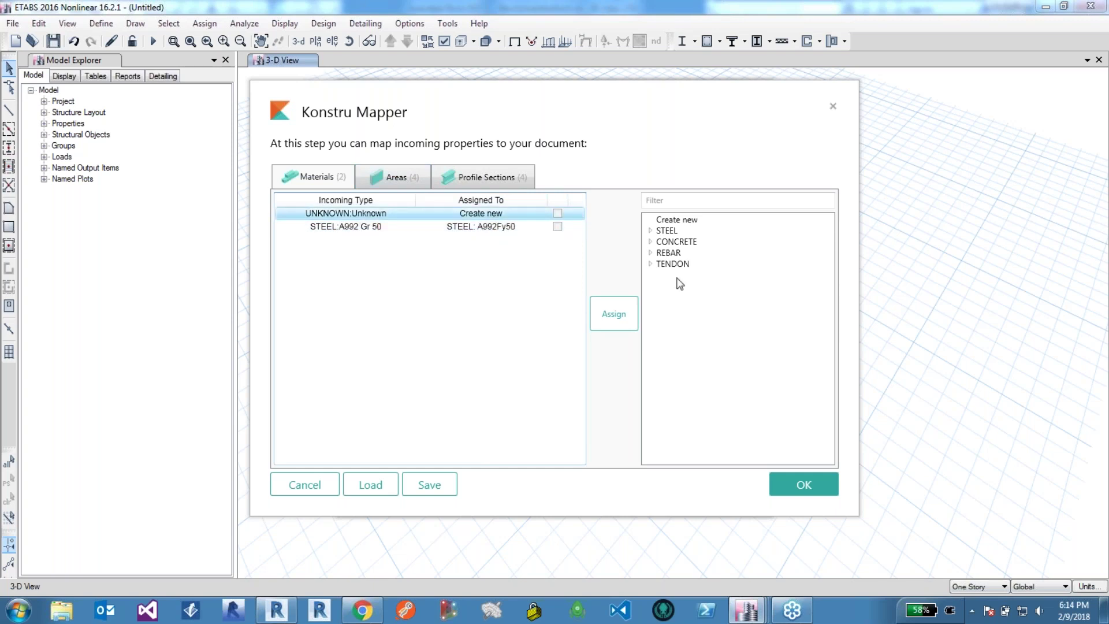
pyautogui.click(650, 242)
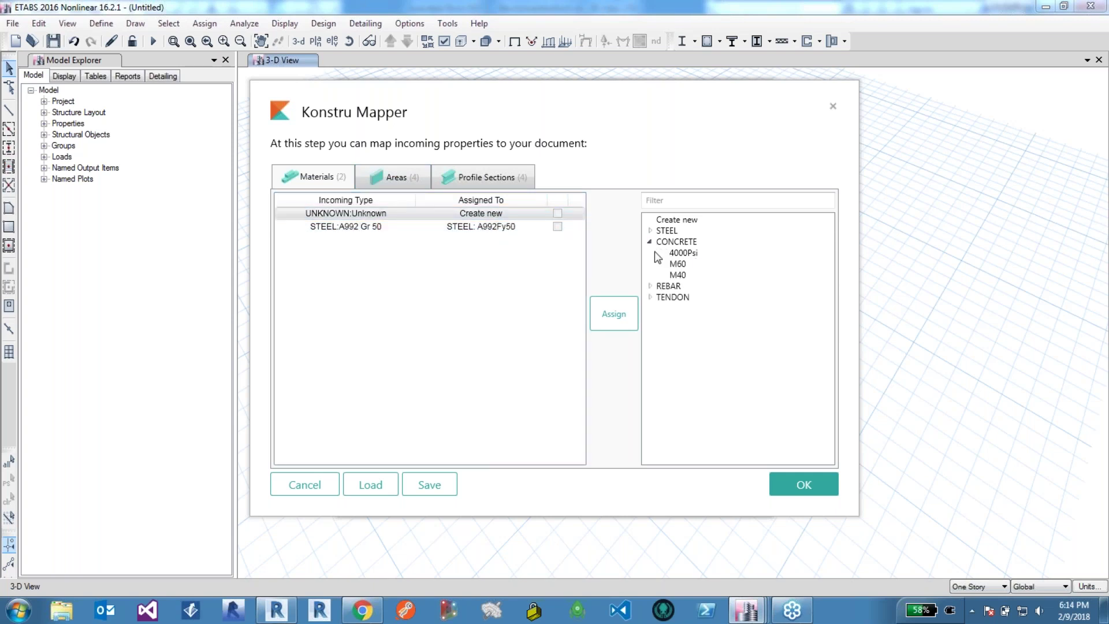
pyautogui.click(412, 179)
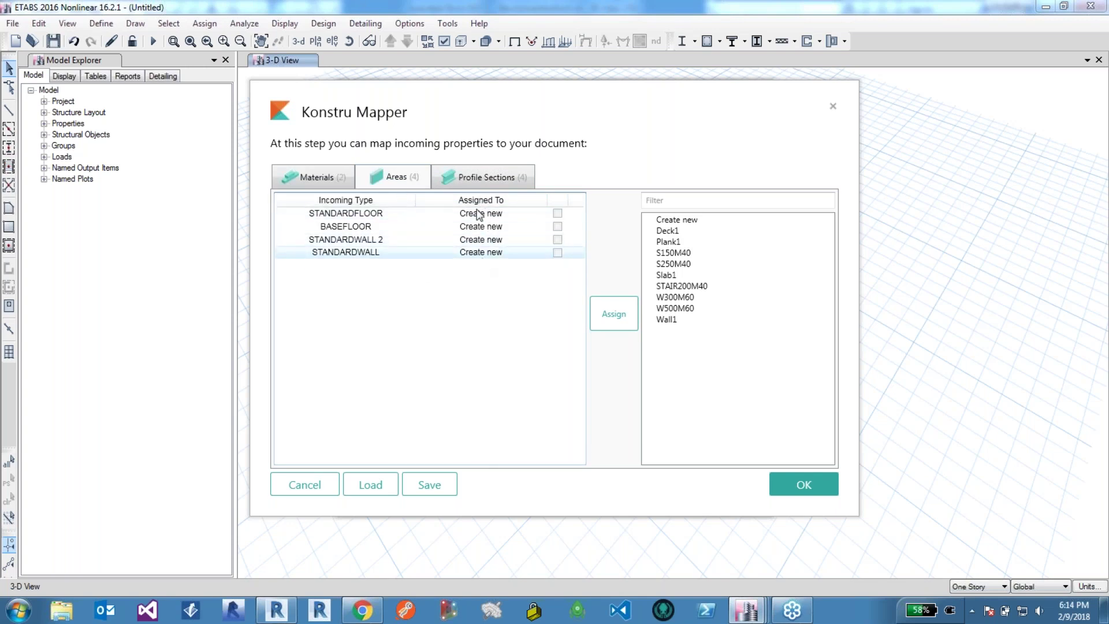
pyautogui.click(479, 181)
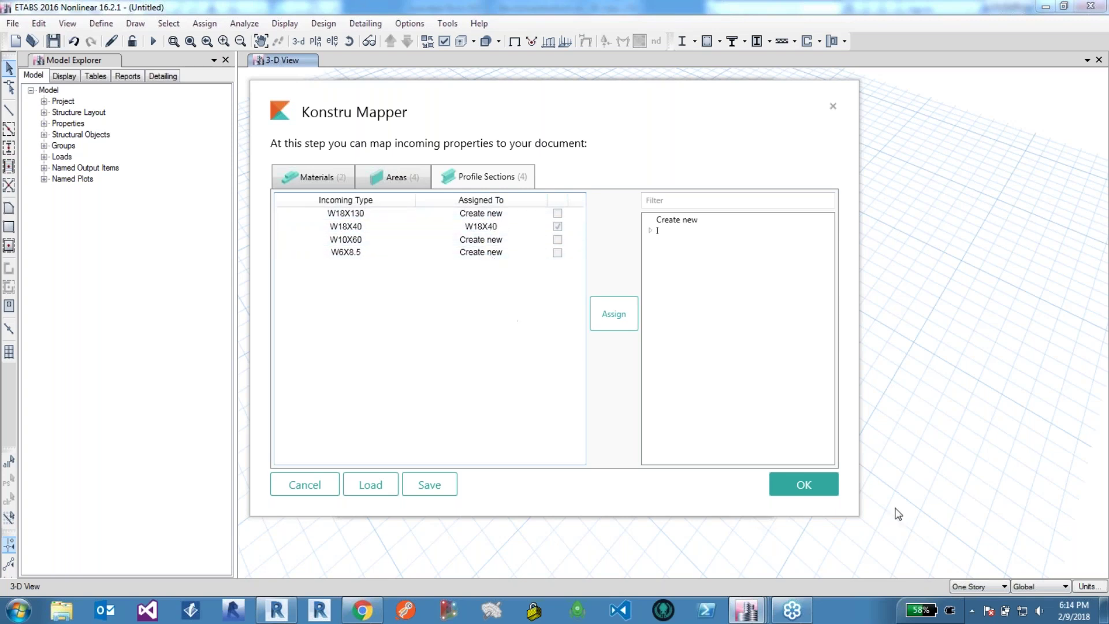
pyautogui.click(812, 493)
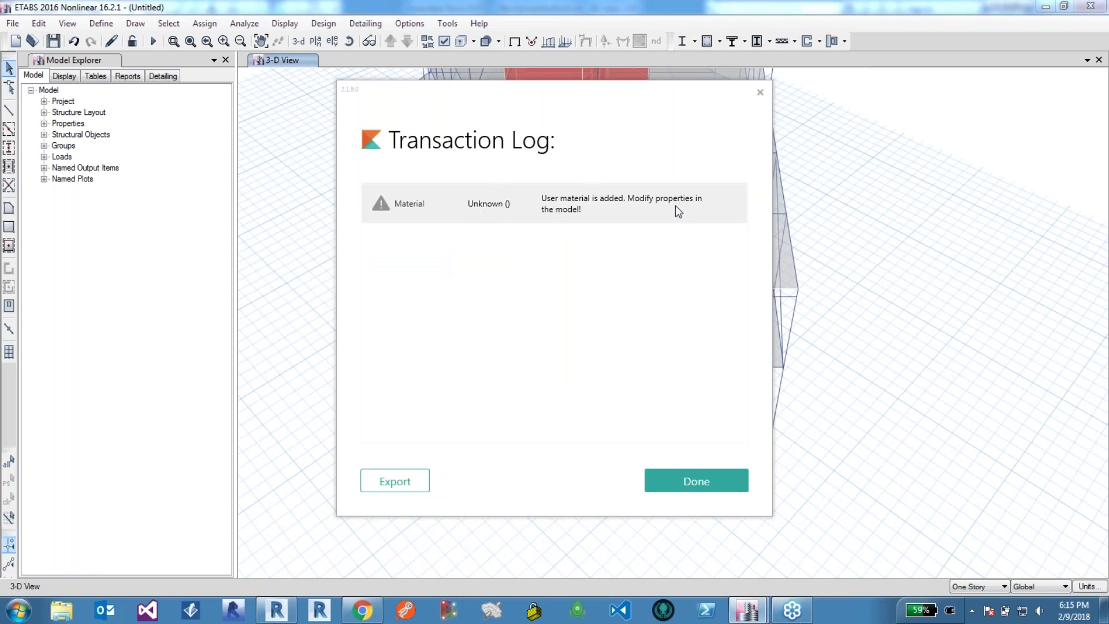
pyautogui.click(698, 484)
pyautogui.press('Return')
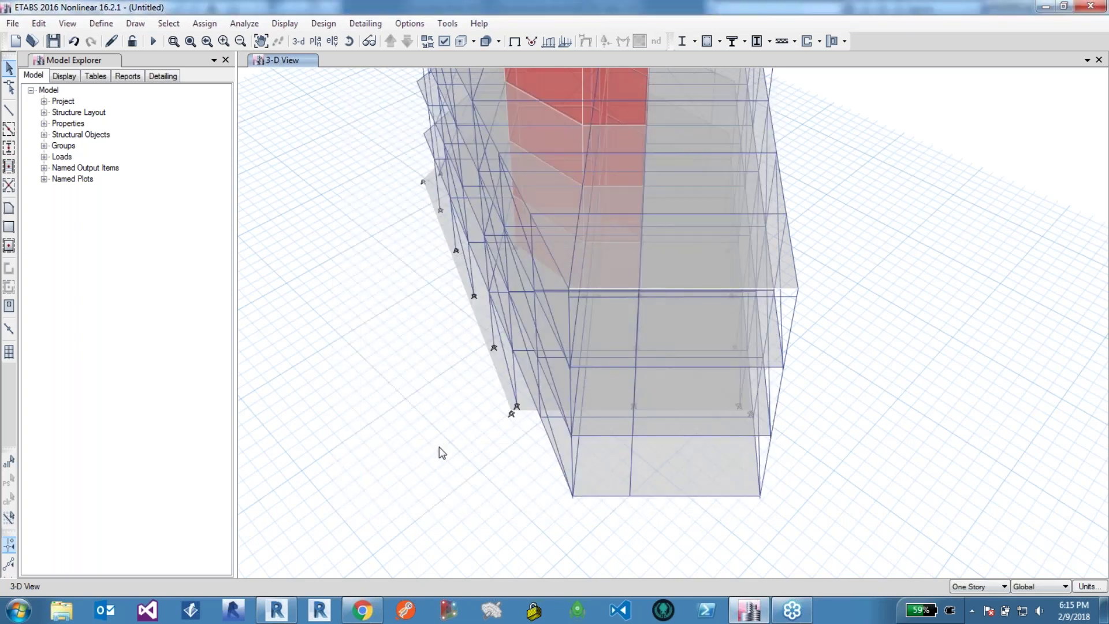
# Turn on extruded frames in the 3-D view to show the imported building's member profiles
pyautogui.keyDown('shift'); pyautogui.moveTo(512, 443); pyautogui.dragTo(808, 522, button='middle'); pyautogui.keyUp('shift')
pyautogui.scroll(3, 810, 515)
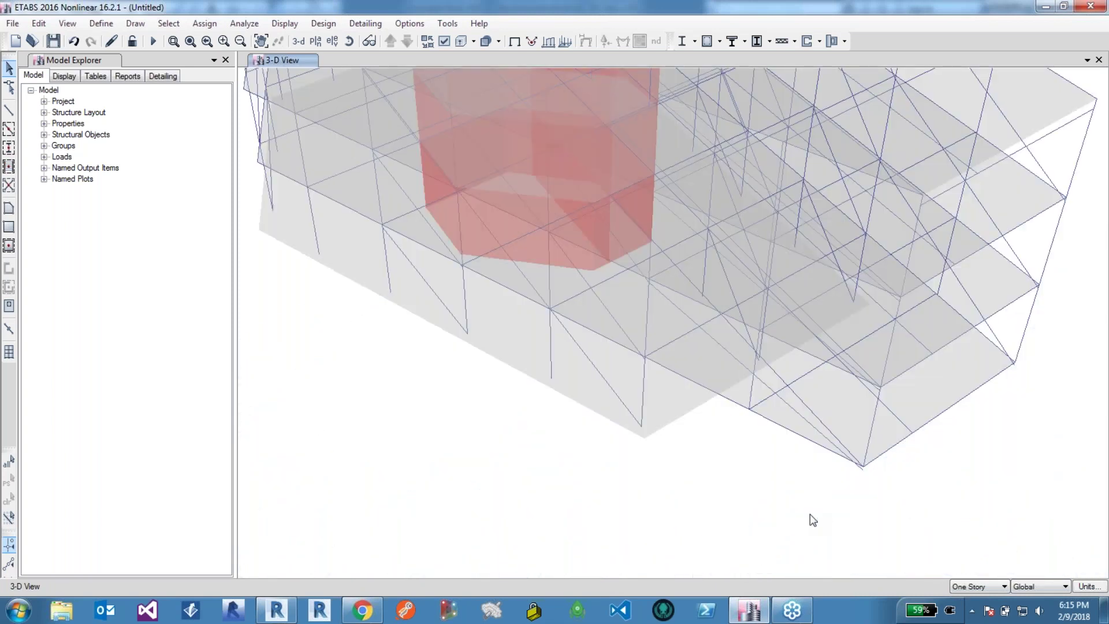
pyautogui.click(444, 41)
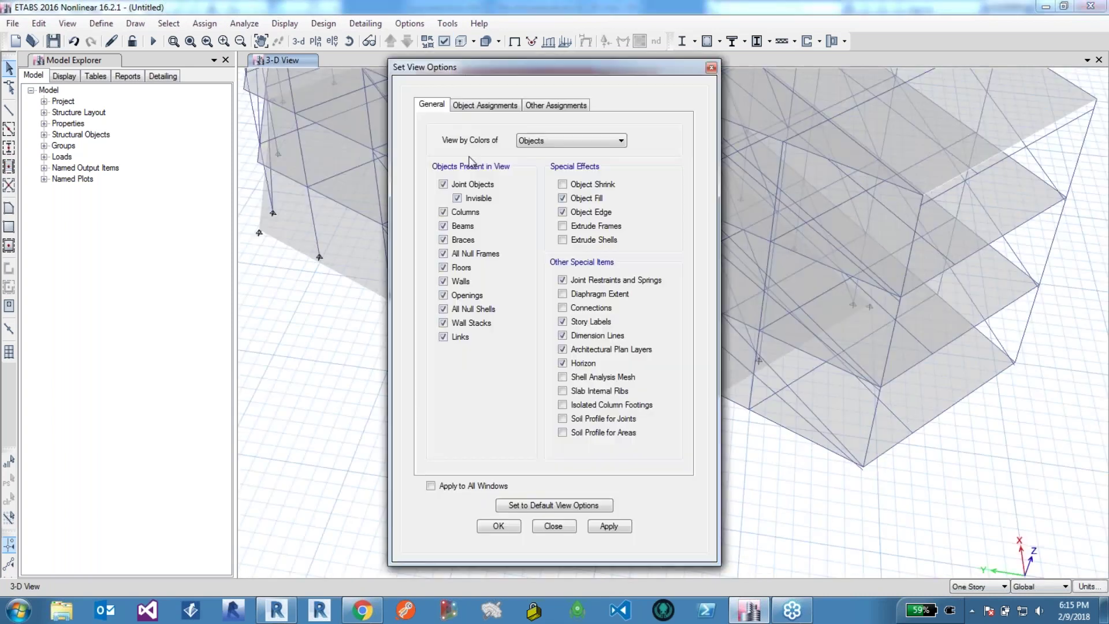
pyautogui.click(514, 529)
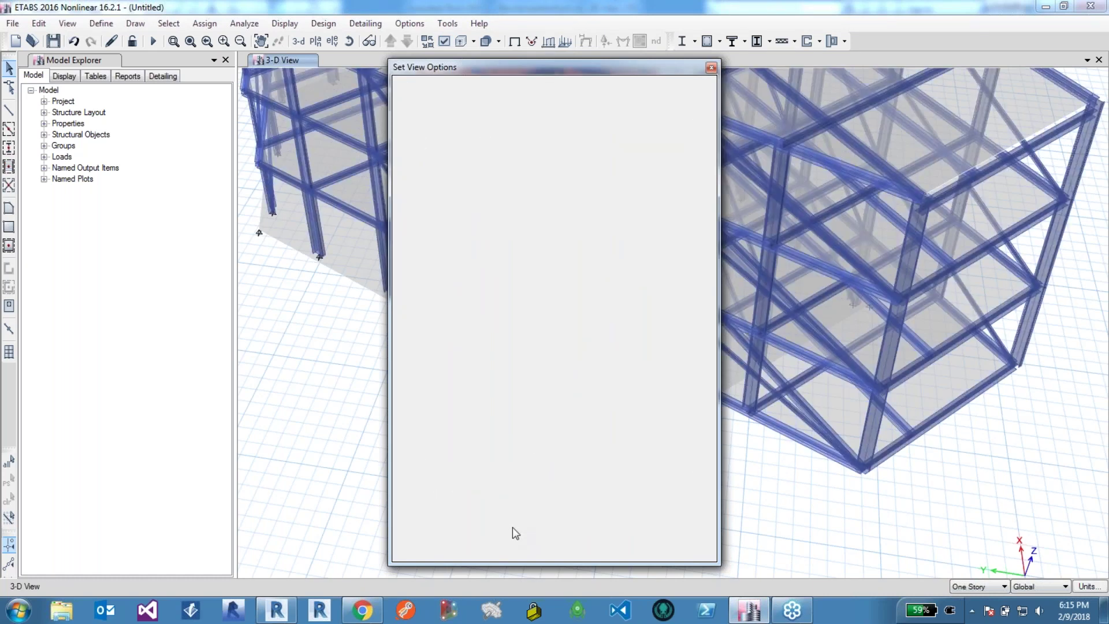
pyautogui.scroll(3, 606, 523)
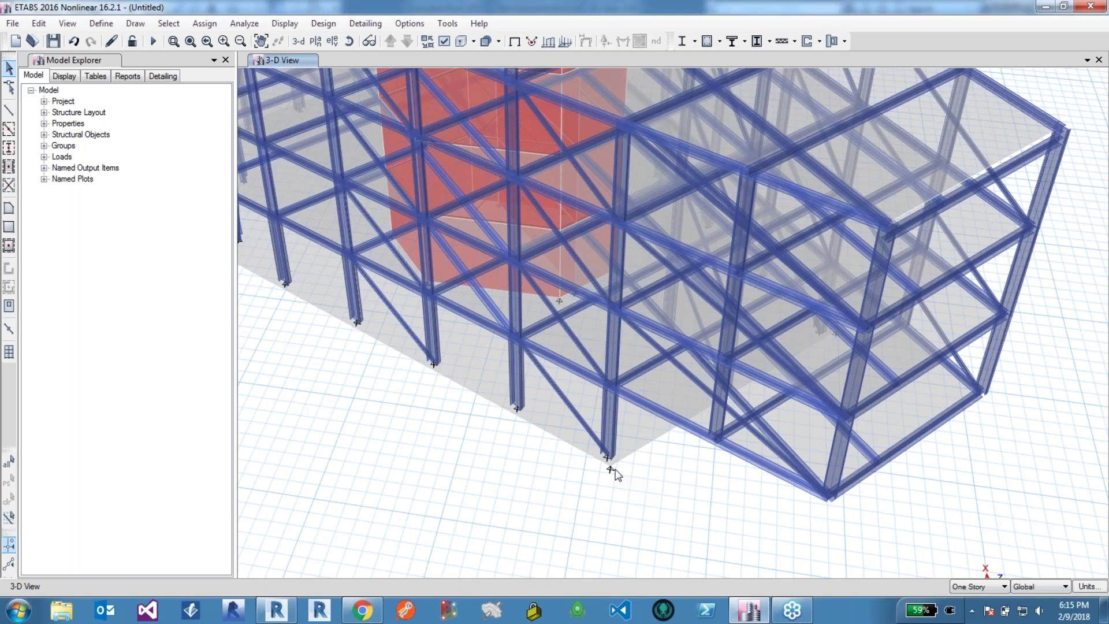
# Select all frames with the W18X130 section by frame property, filtering the list by 130
pyautogui.click(610, 410)
pyautogui.click(168, 23)
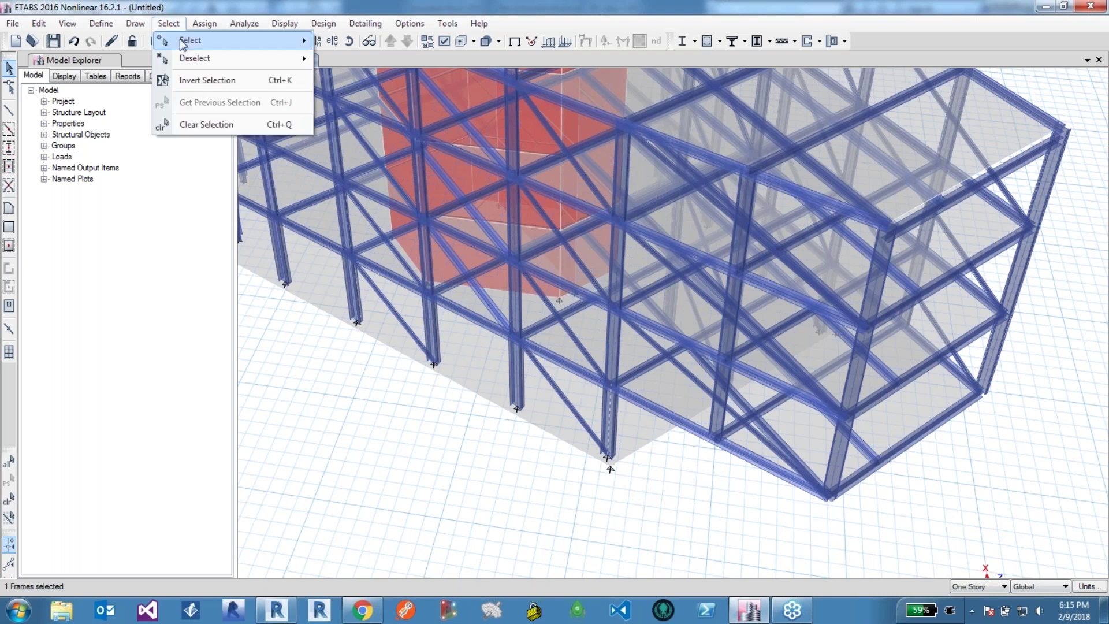
pyautogui.moveTo(182, 44)
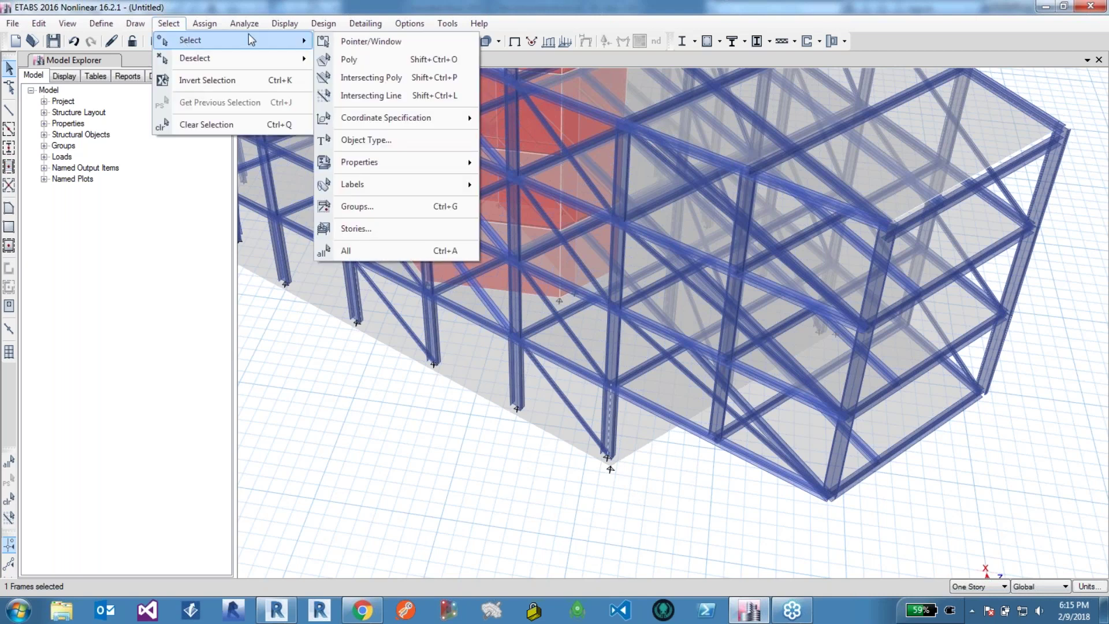
pyautogui.moveTo(398, 163)
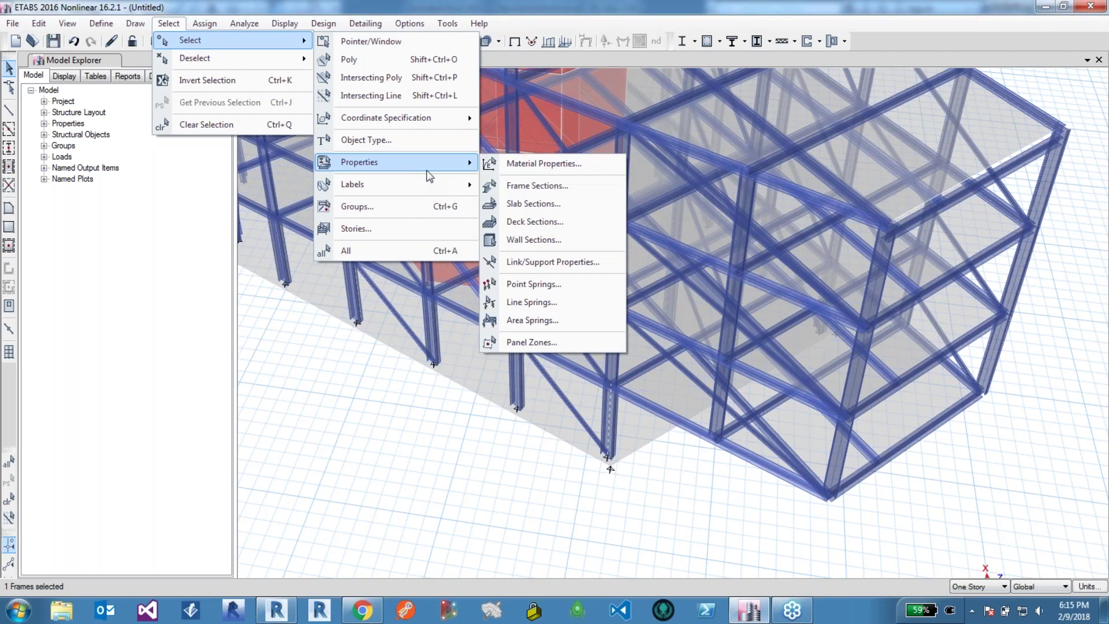
pyautogui.click(533, 186)
pyautogui.write('13')
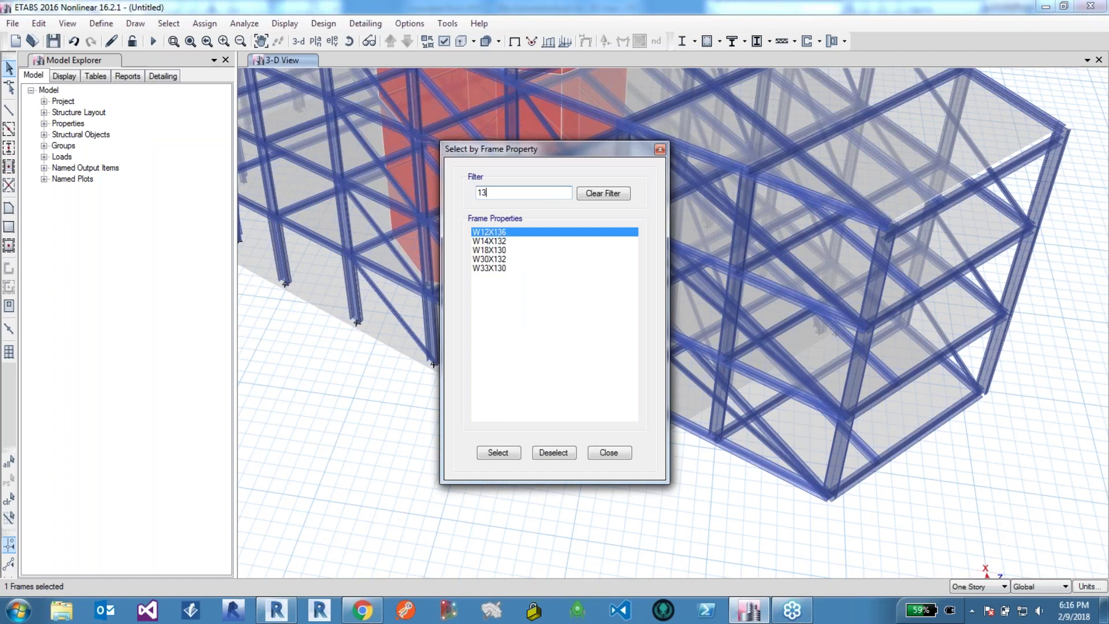
pyautogui.write('0')
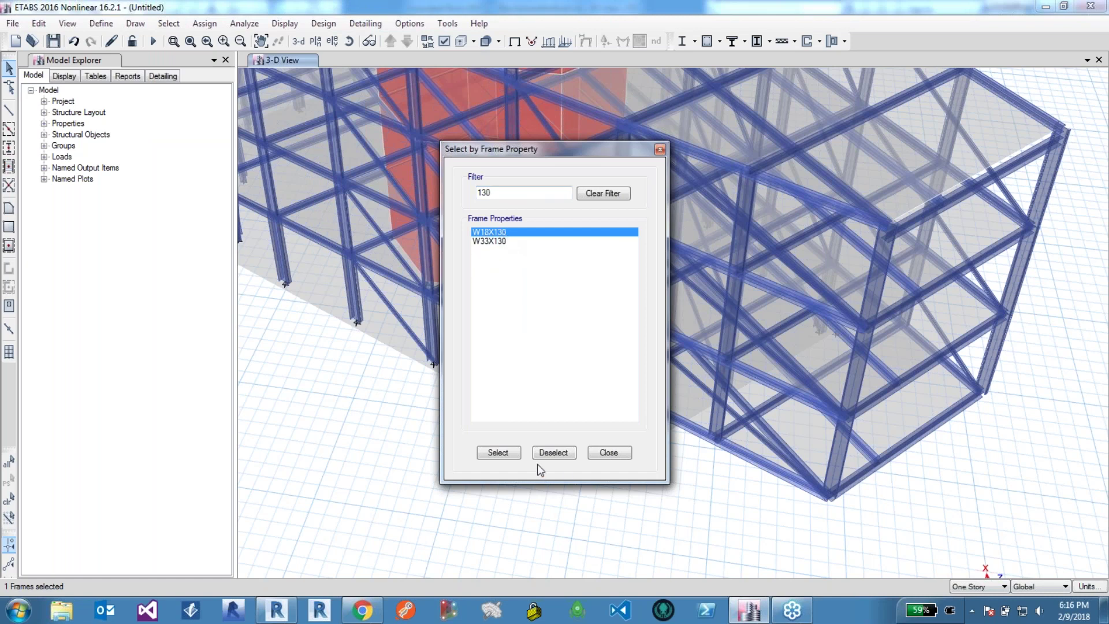
pyautogui.click(509, 453)
pyautogui.moveTo(582, 162); pyautogui.dragTo(718, 262)
pyautogui.click(758, 553)
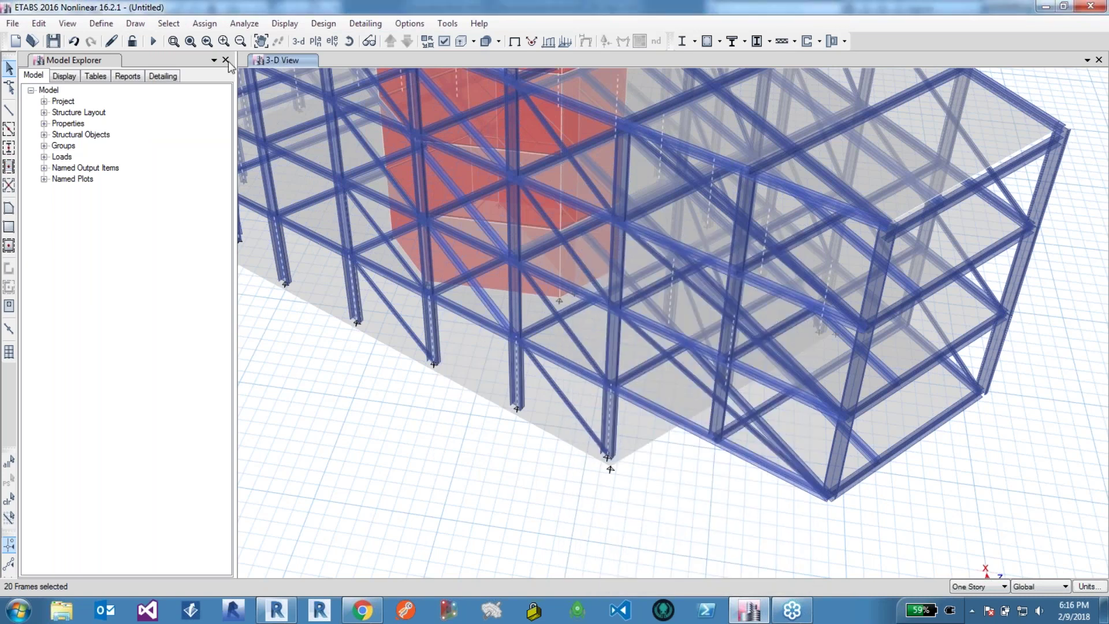
# Assign the W14X22 frame section to the selected base columns
pyautogui.click(198, 26)
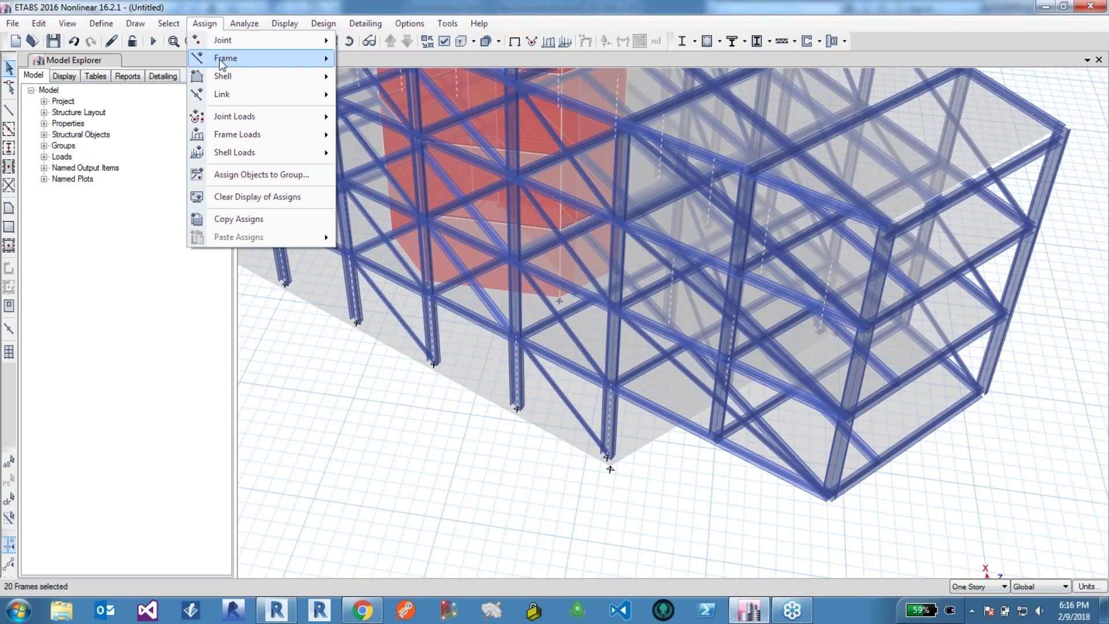
pyautogui.moveTo(229, 63)
pyautogui.click(449, 65)
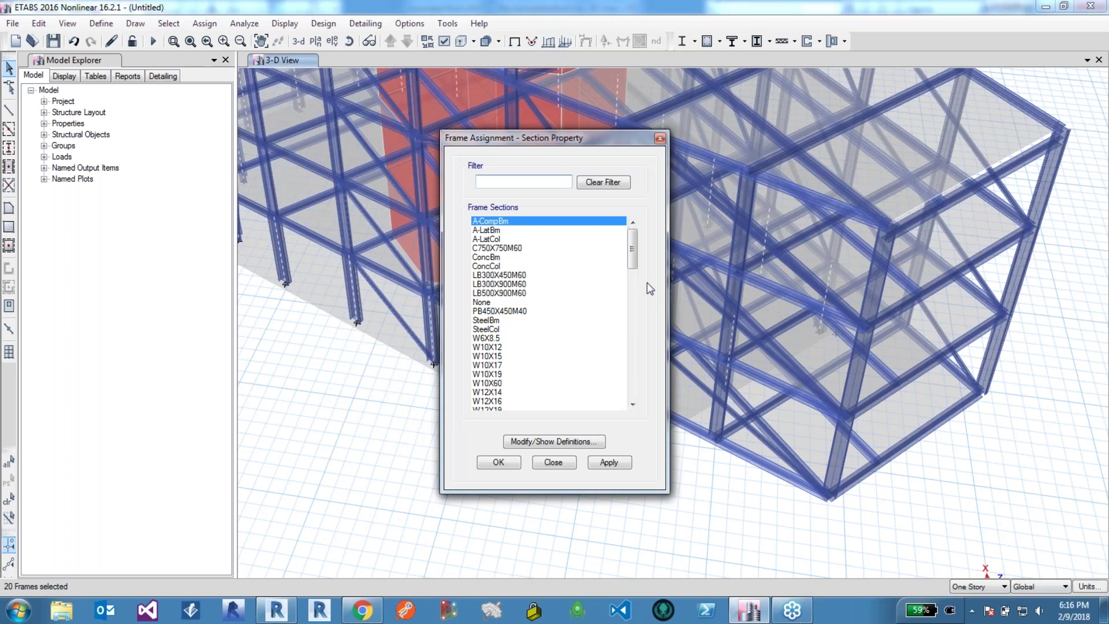
pyautogui.moveTo(632, 247); pyautogui.dragTo(630, 289)
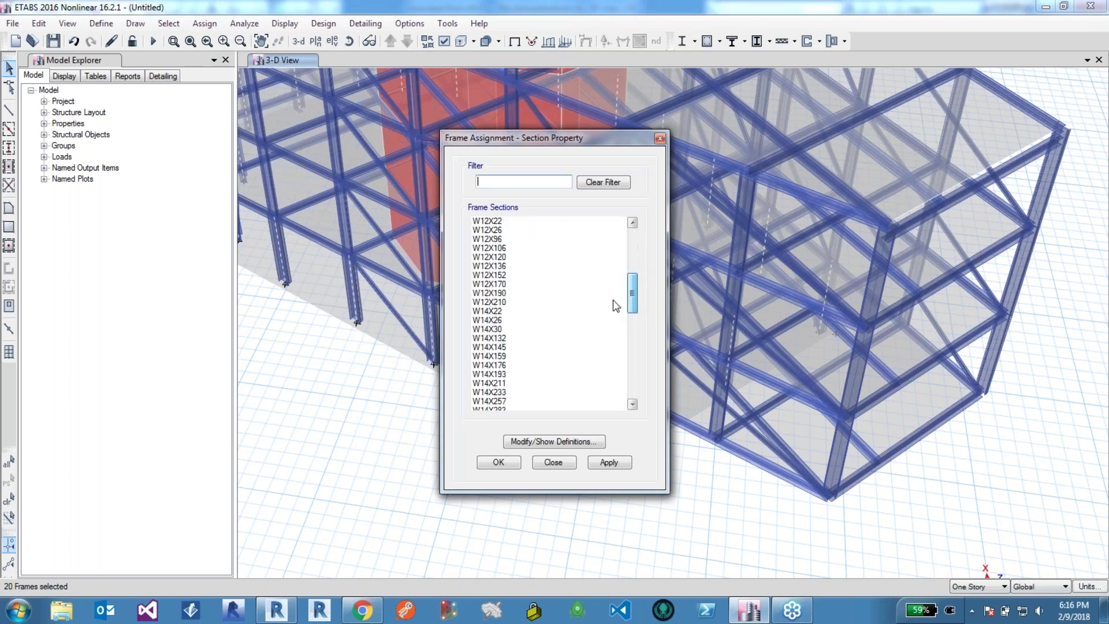
pyautogui.click(496, 312)
pyautogui.click(611, 463)
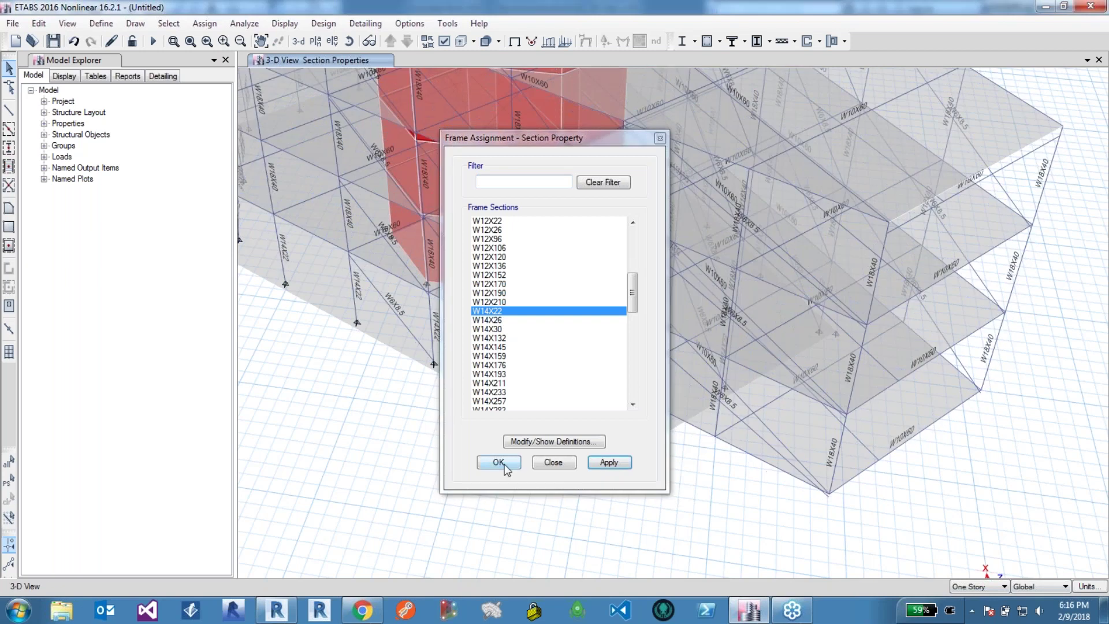
pyautogui.click(498, 463)
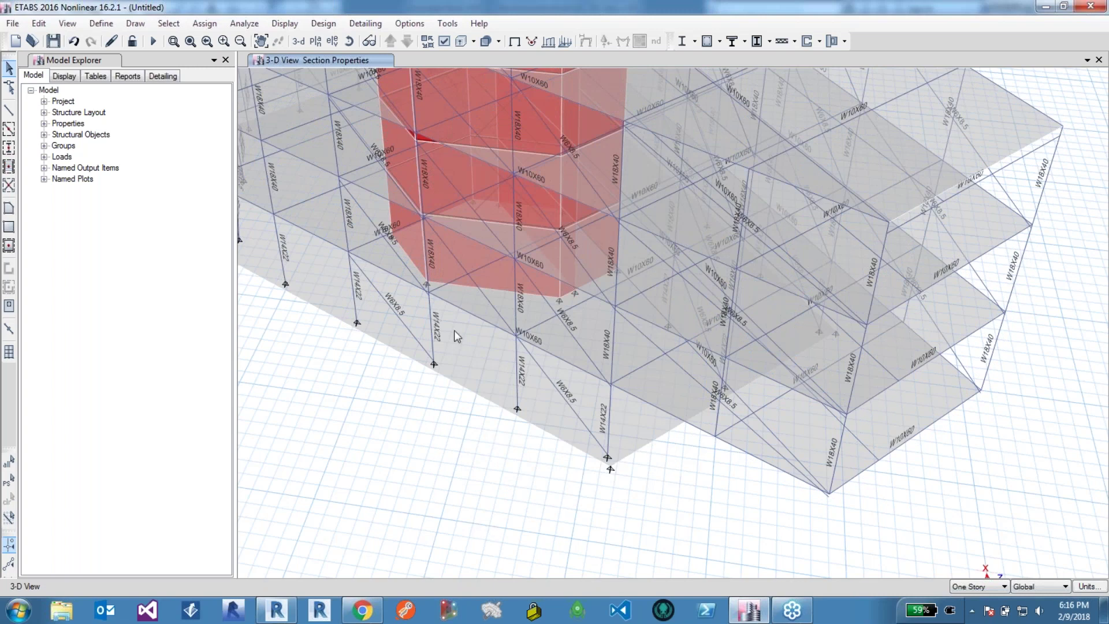
# Start a Konstru update from this model and describe the new version as "Changed Sections at base floor"
pyautogui.click(449, 24)
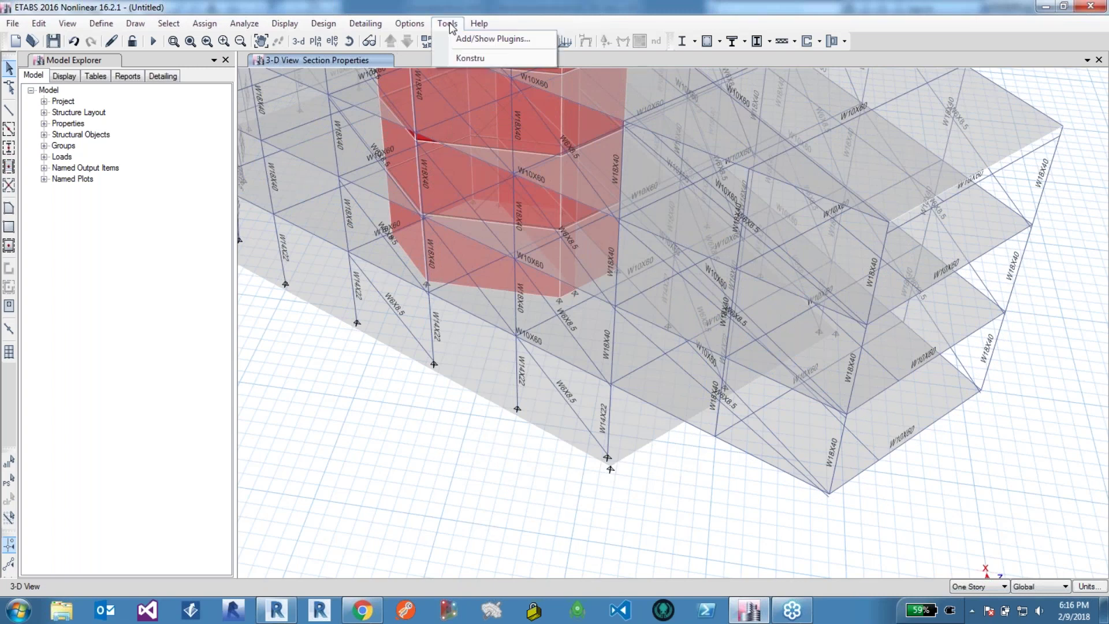
pyautogui.click(453, 25)
pyautogui.click(451, 24)
pyautogui.click(470, 58)
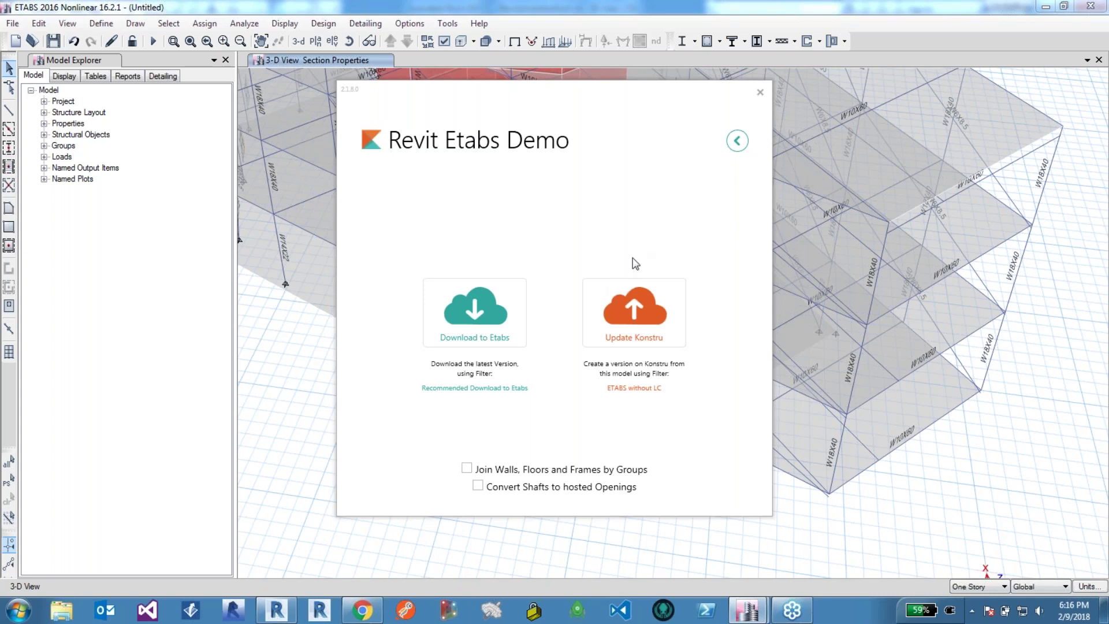
pyautogui.click(634, 307)
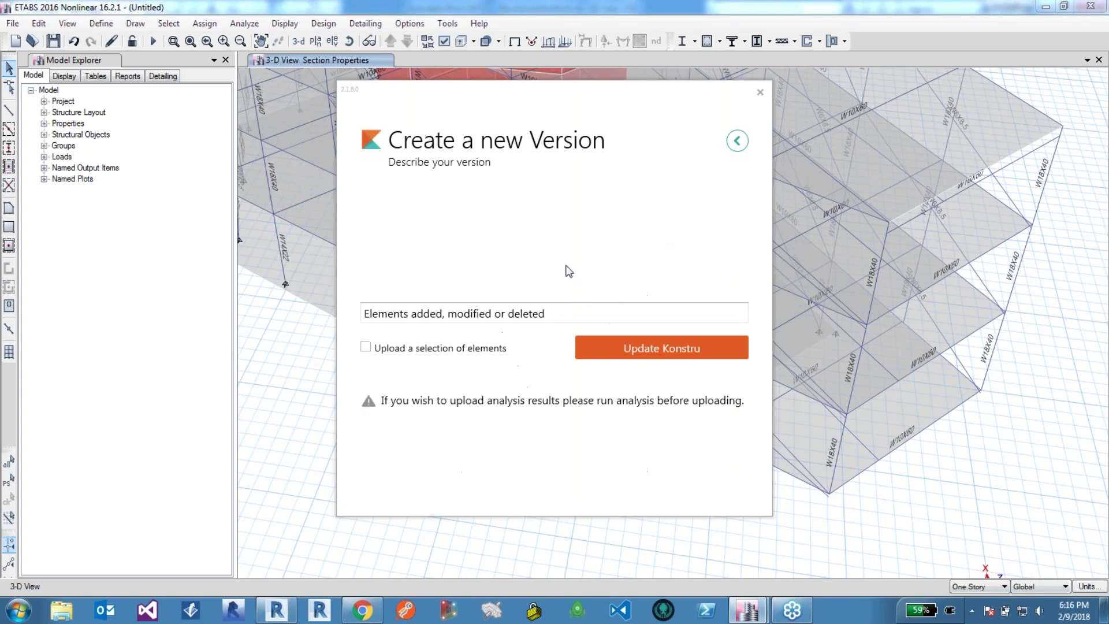
pyautogui.moveTo(583, 316); pyautogui.dragTo(232, 314)
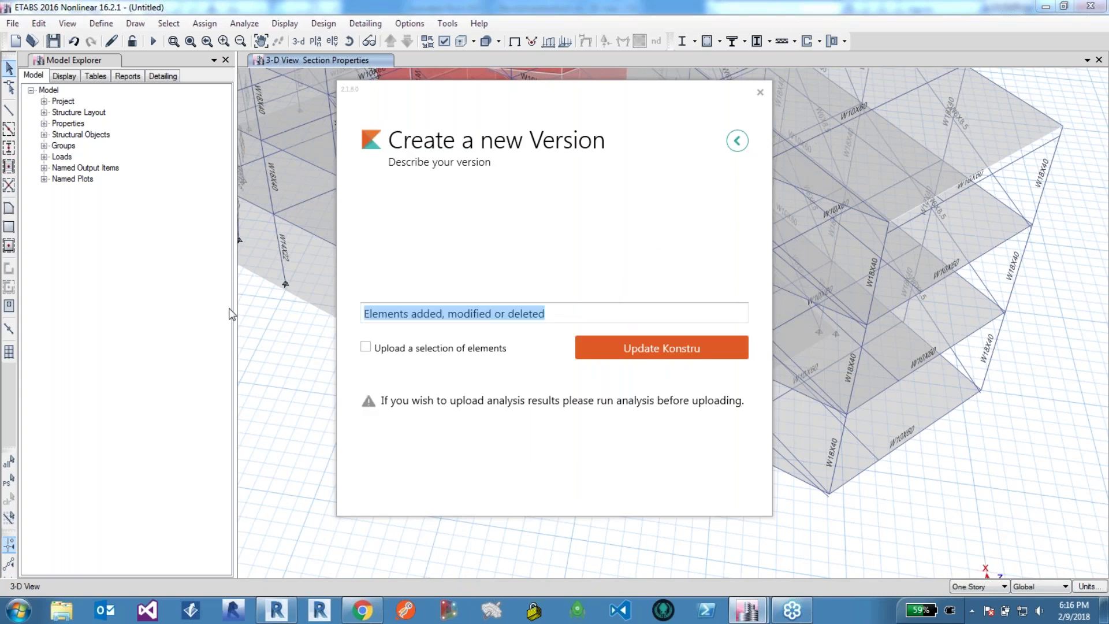
pyautogui.write('Changed ')
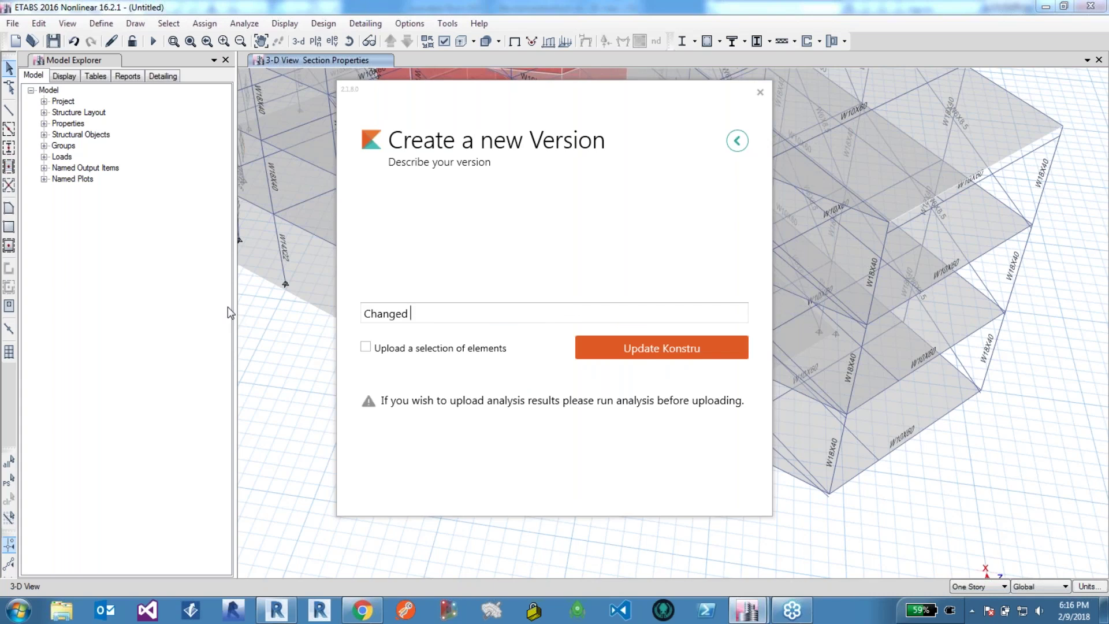
pyautogui.write('Sections at base floor')
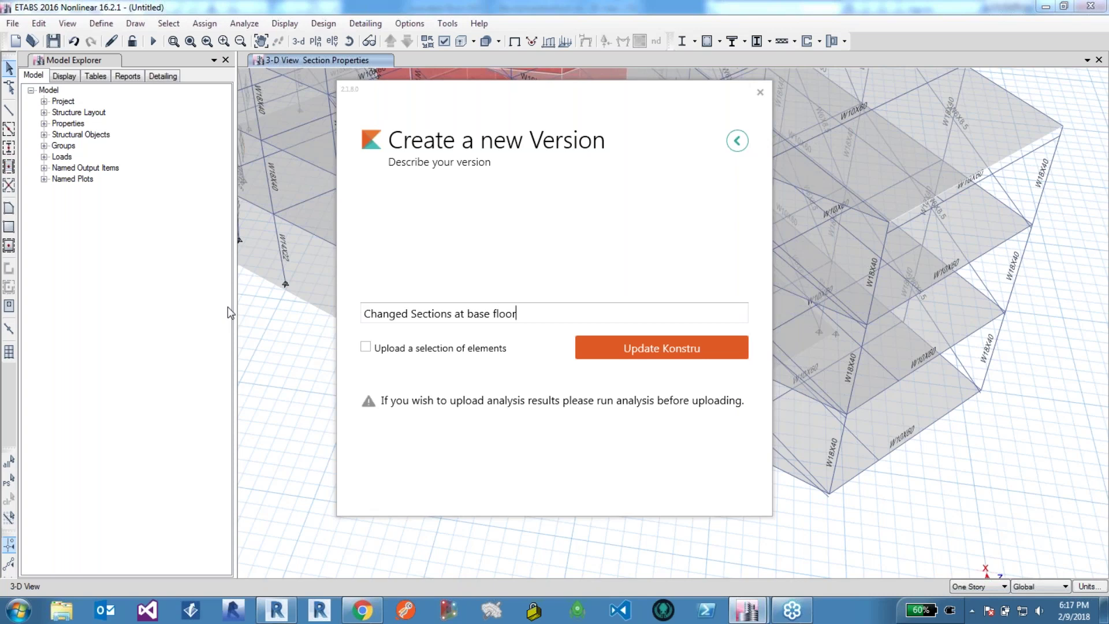
pyautogui.click(602, 356)
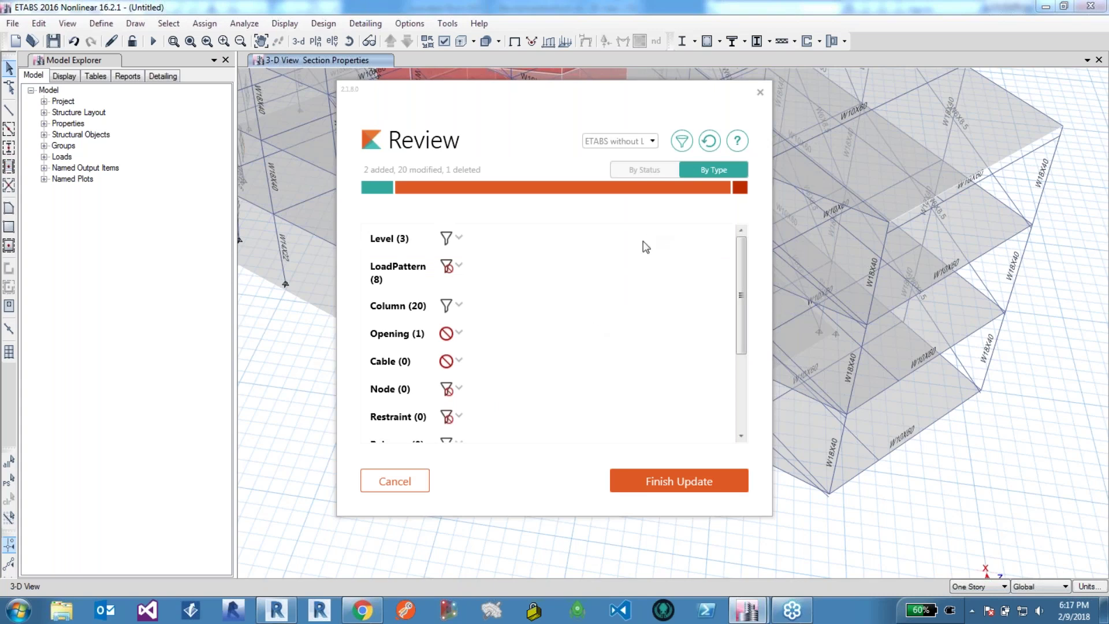
# Review the deleted, new and updated elements by status, check one column's profile change details, and return to the grouping by type
pyautogui.click(656, 171)
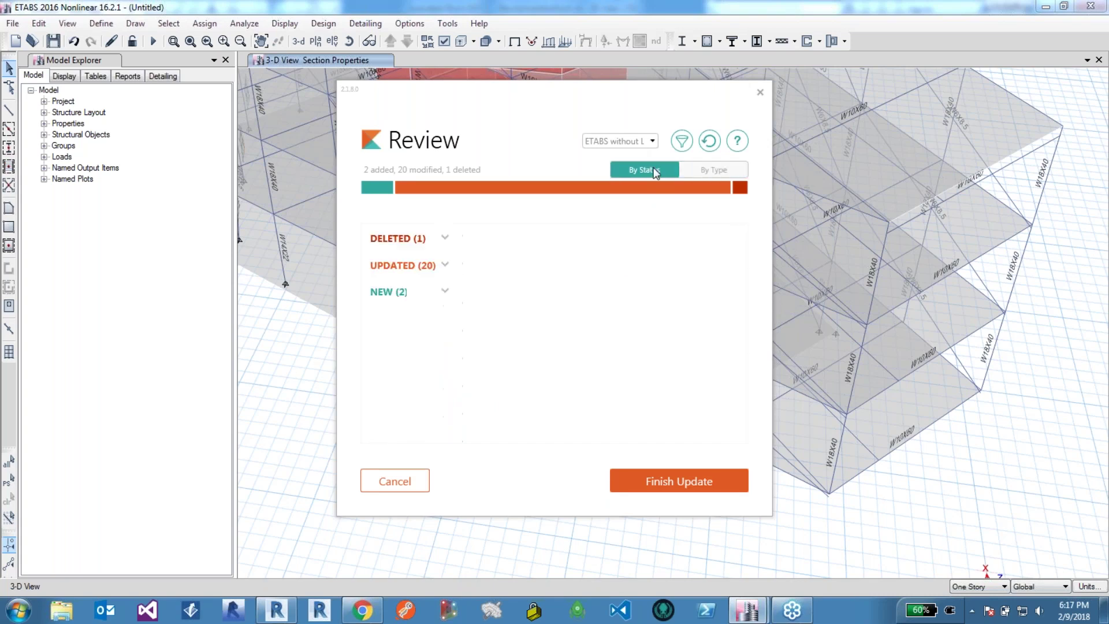
pyautogui.click(446, 238)
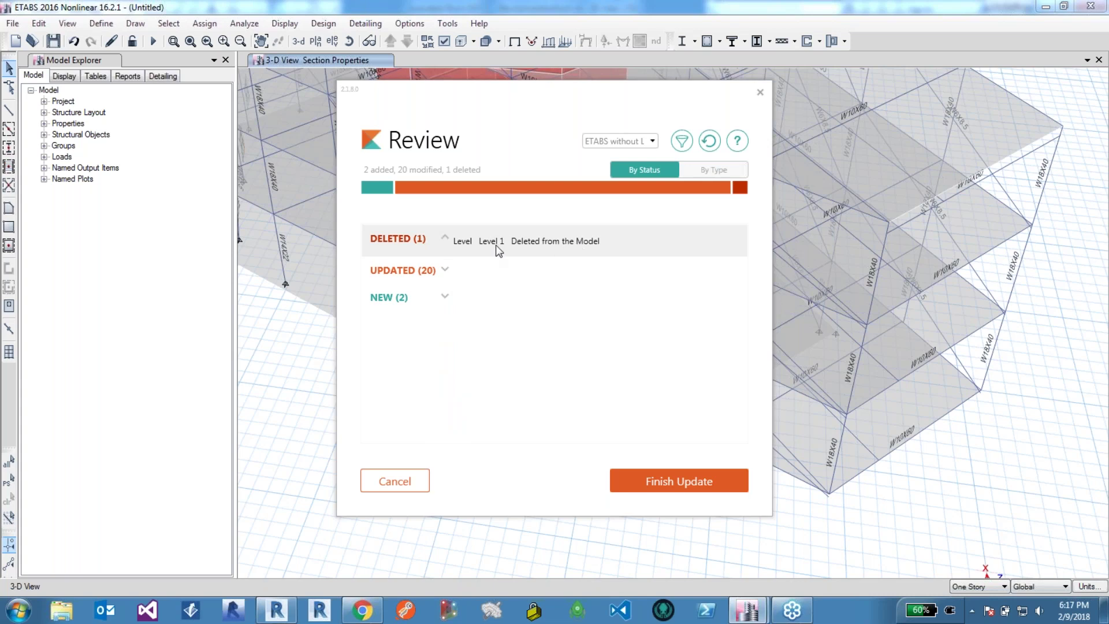
pyautogui.click(448, 298)
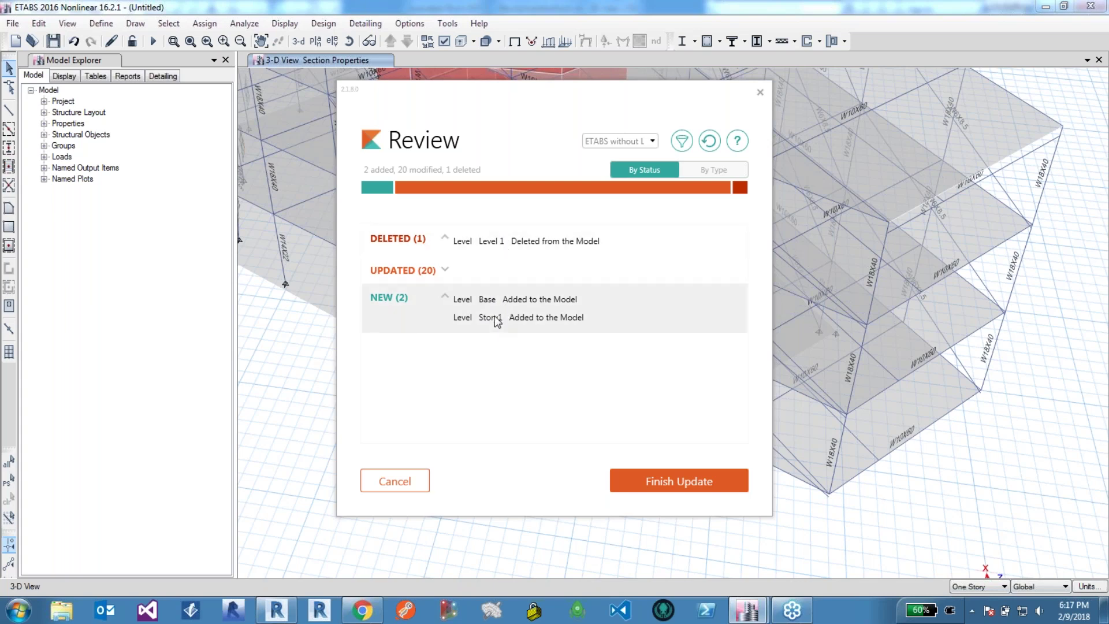
pyautogui.click(445, 273)
pyautogui.scroll(-1, 490, 282)
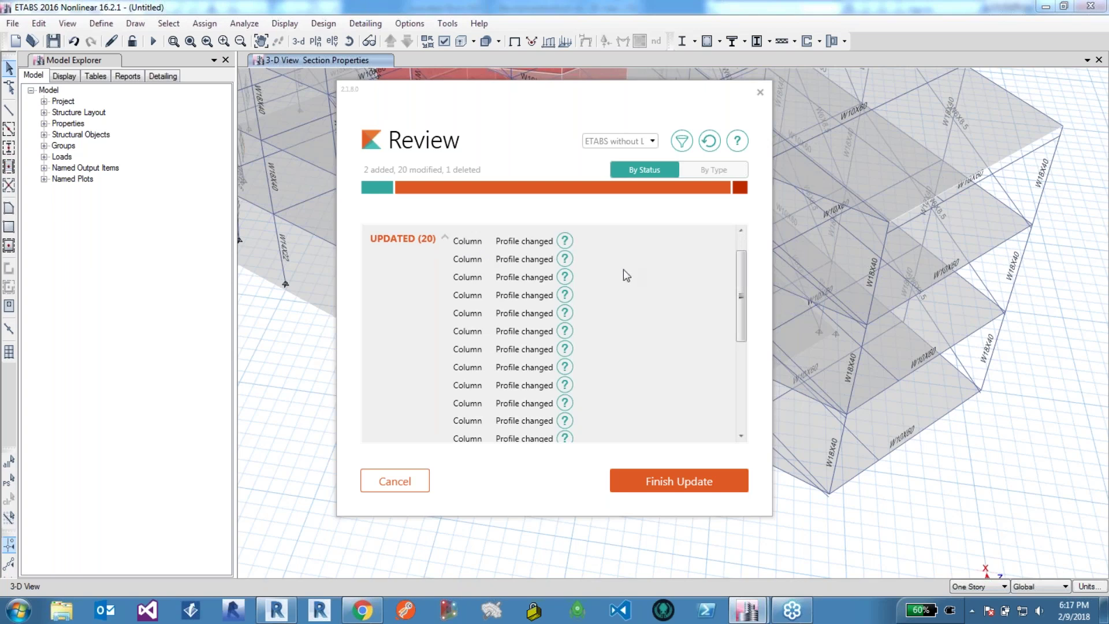
pyautogui.click(565, 242)
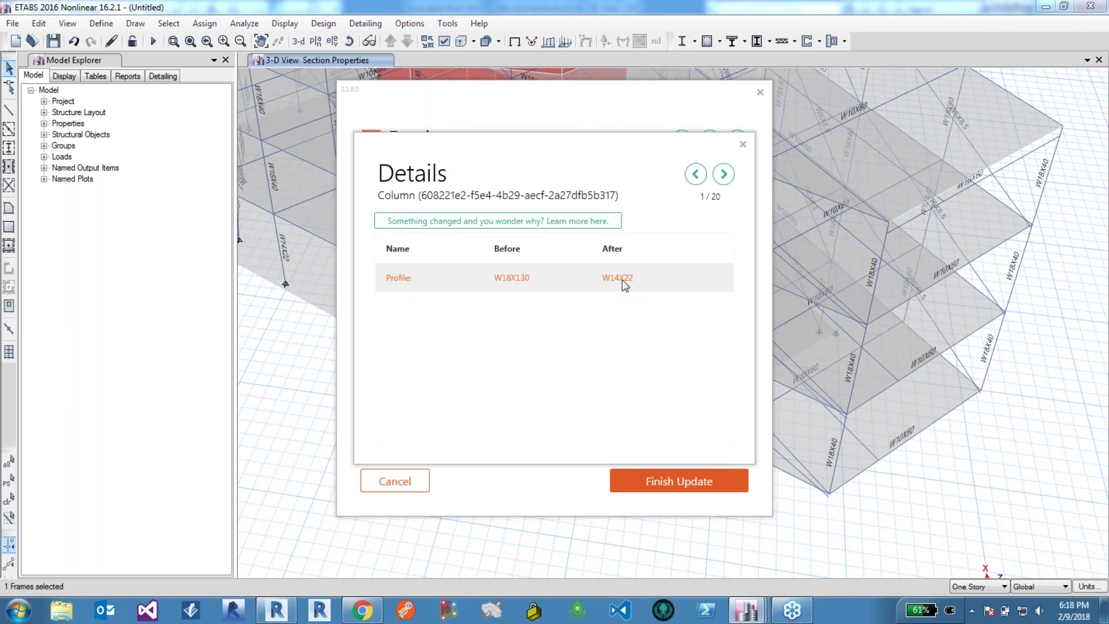
pyautogui.click(743, 145)
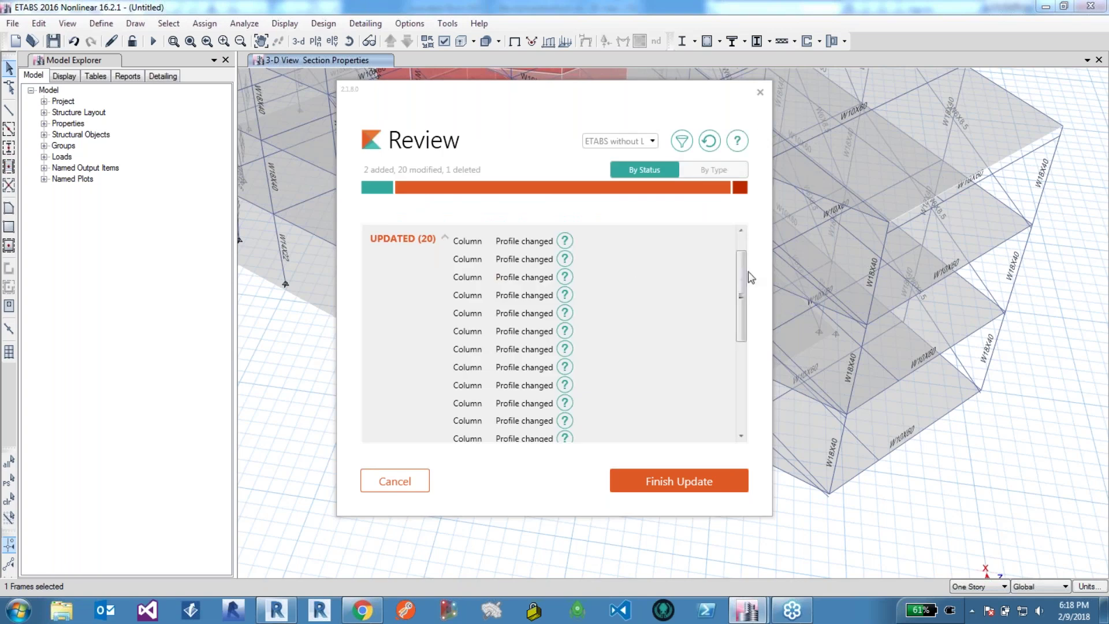
pyautogui.moveTo(744, 269); pyautogui.dragTo(754, 241)
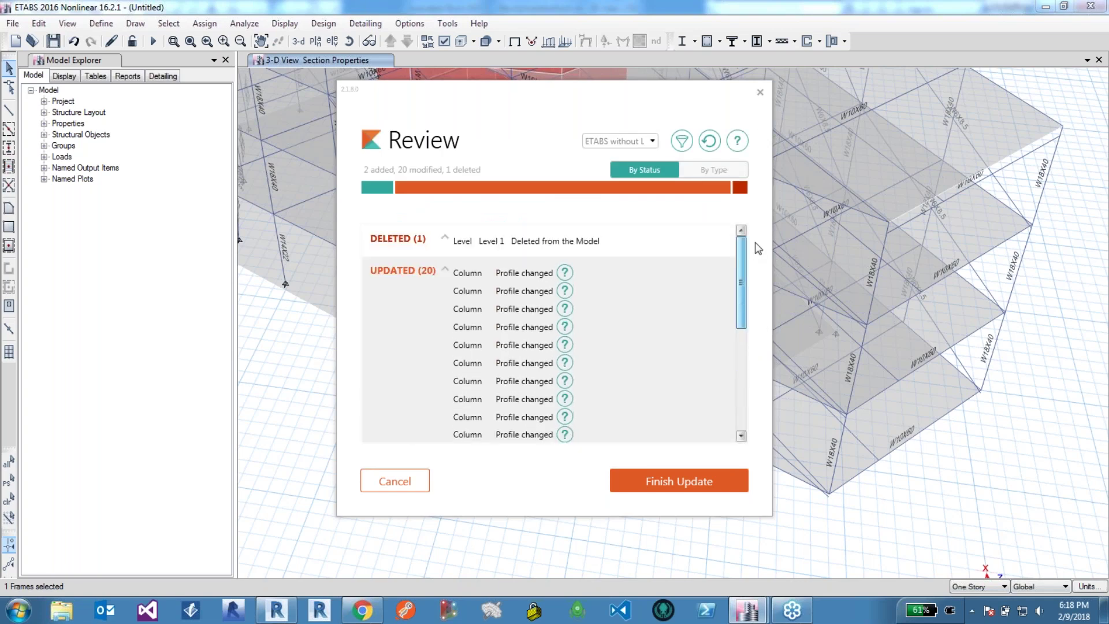
pyautogui.click(709, 172)
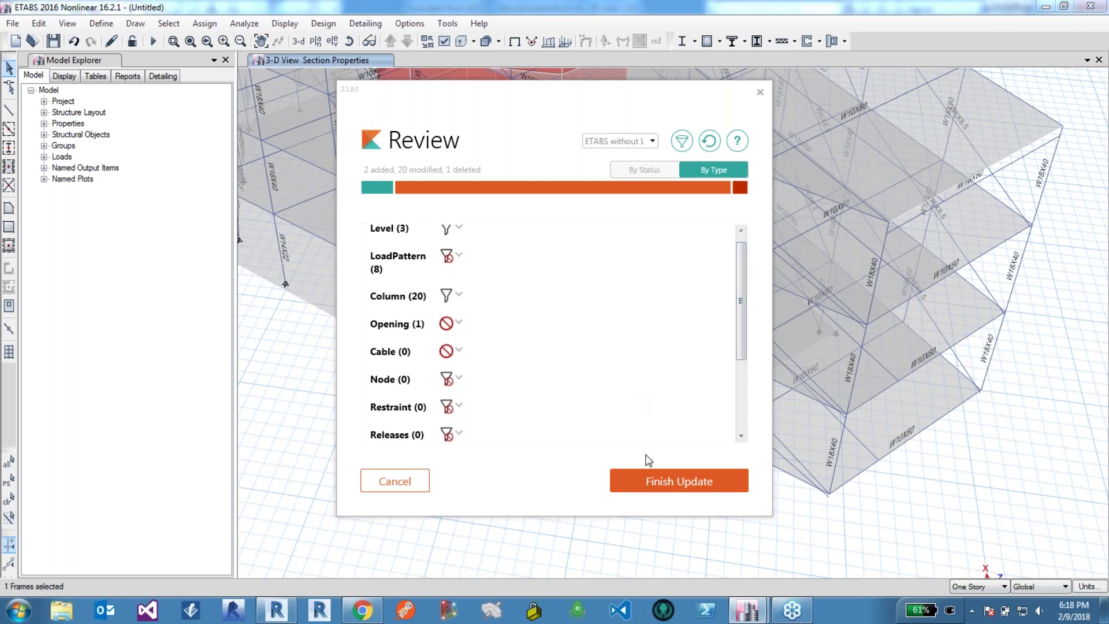
# Finish the Konstru update and open the uploaded model in the web viewer, reloading the page
pyautogui.click(662, 481)
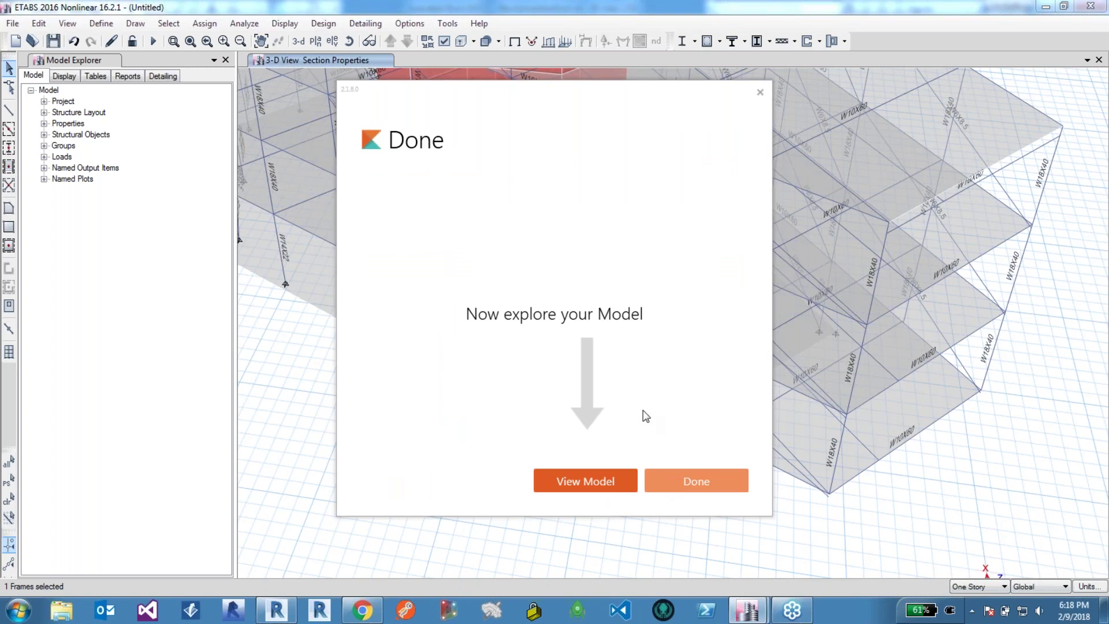
pyautogui.click(582, 482)
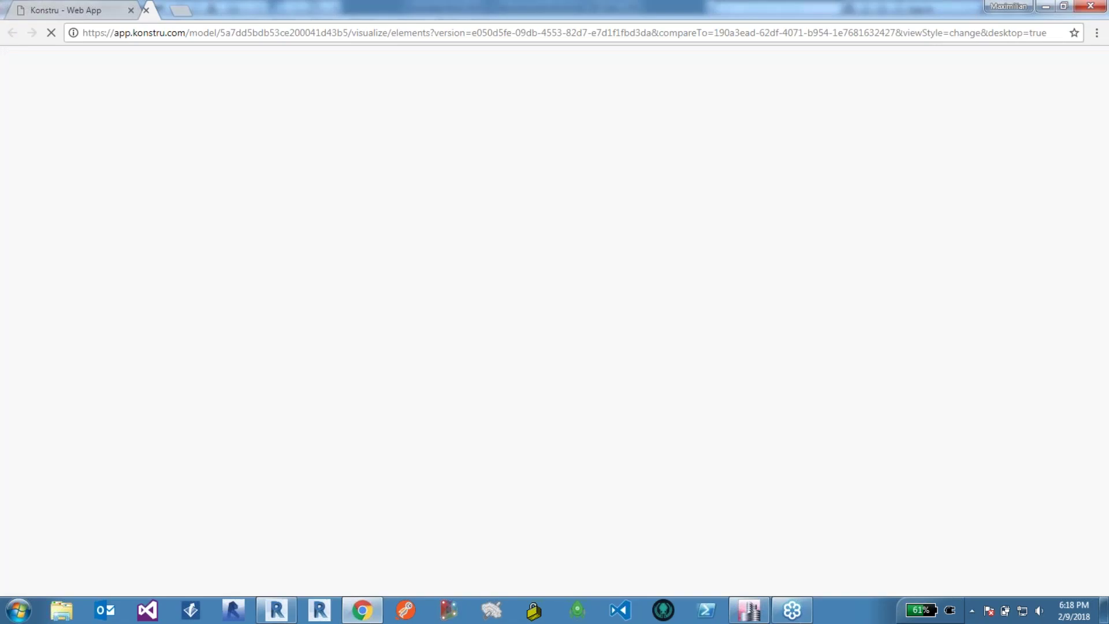
pyautogui.click(131, 10)
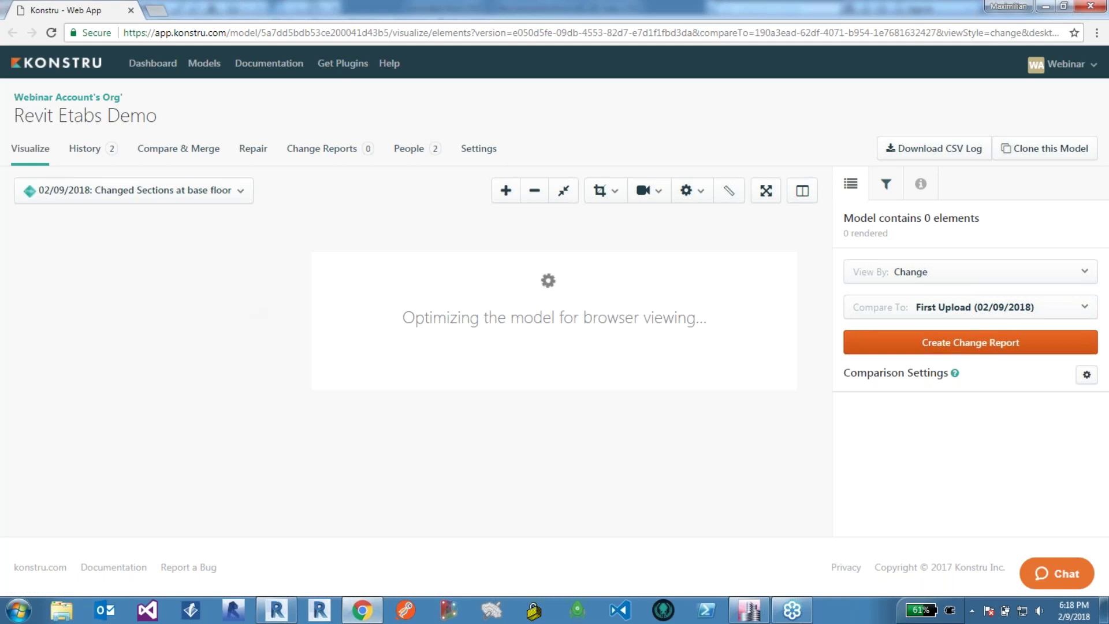
pyautogui.click(53, 33)
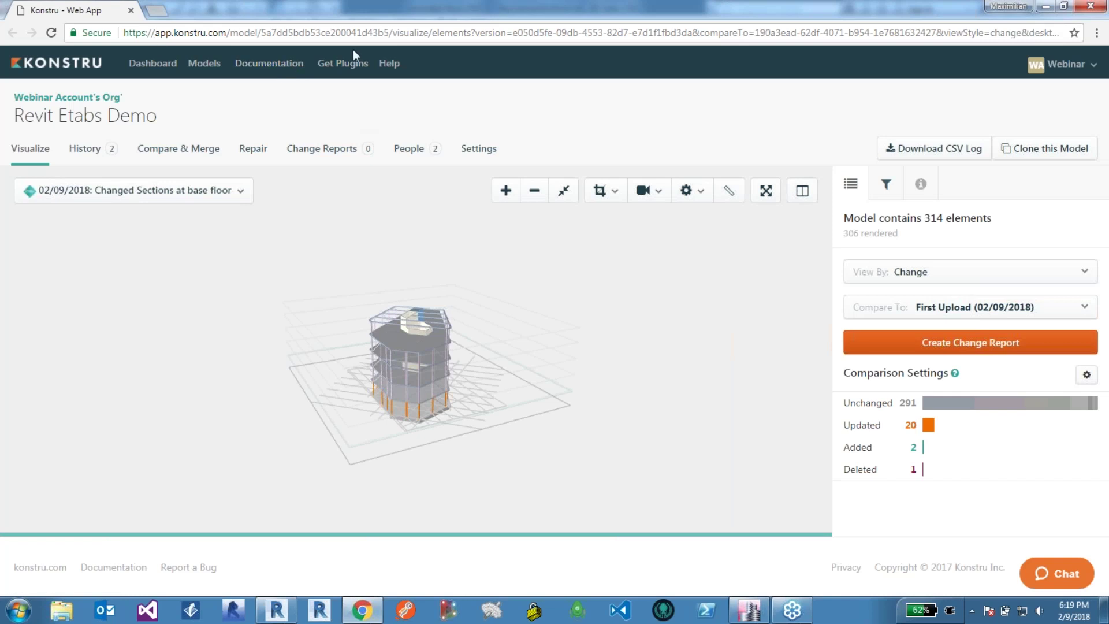
# Examine the updated base columns in the web viewer from several sides and check one column's attribute changes
pyautogui.click(286, 65)
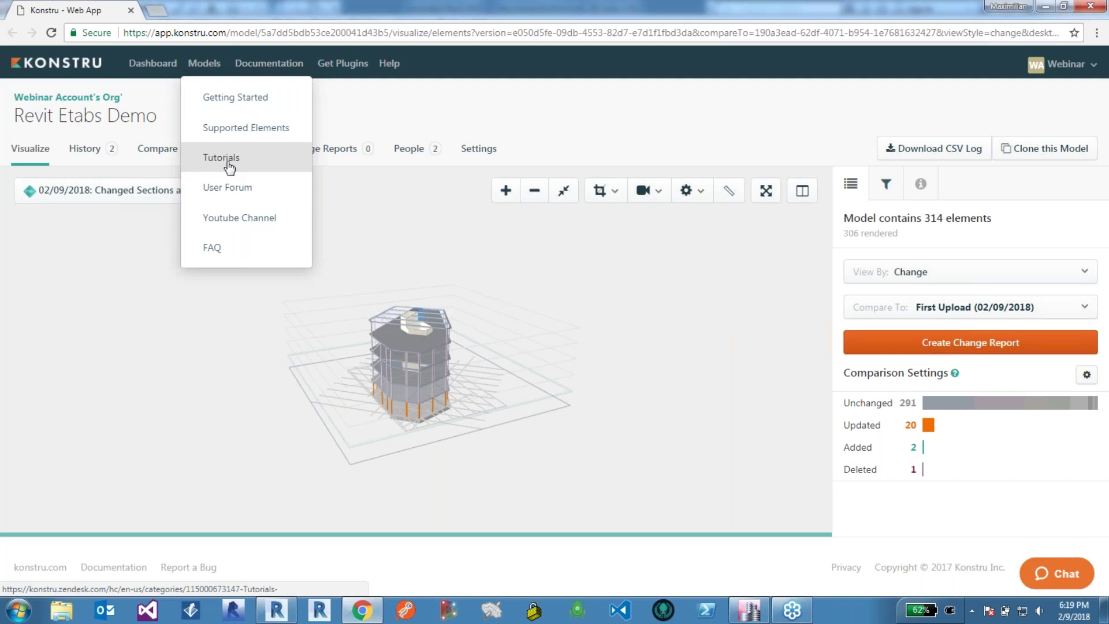
pyautogui.moveTo(454, 506); pyautogui.dragTo(658, 337)
pyautogui.scroll(5, 562, 460)
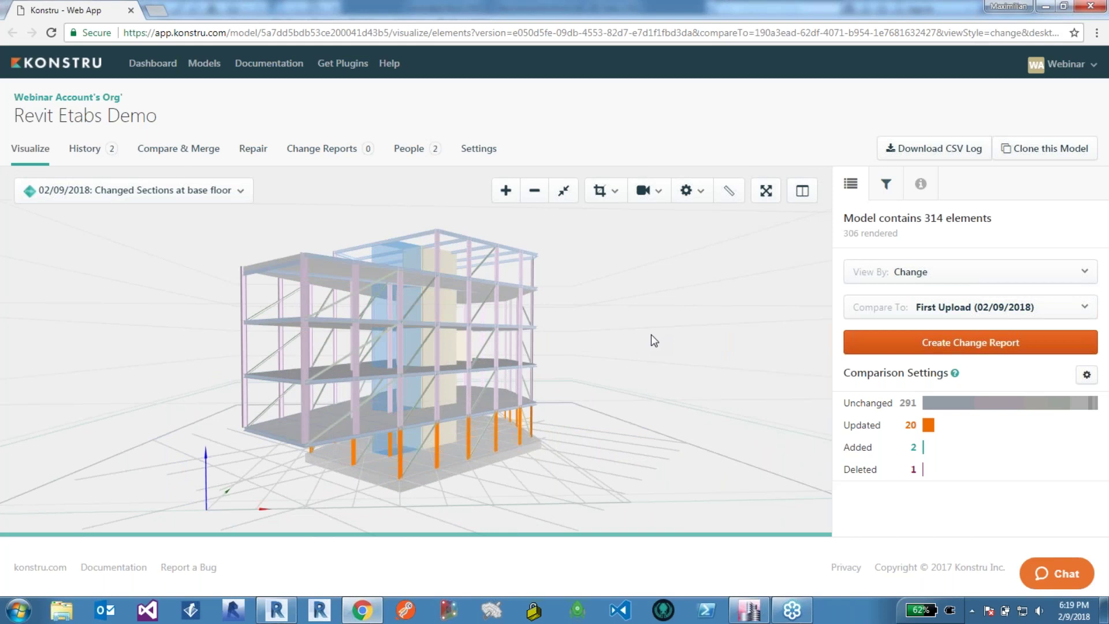
pyautogui.rightClick(881, 285)
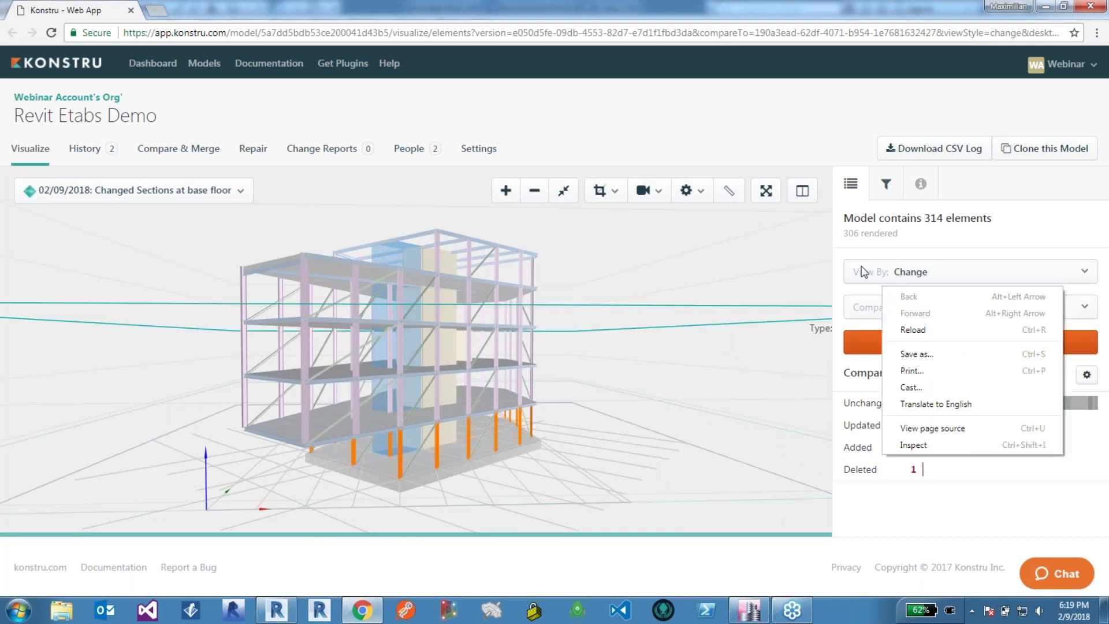
pyautogui.click(853, 288)
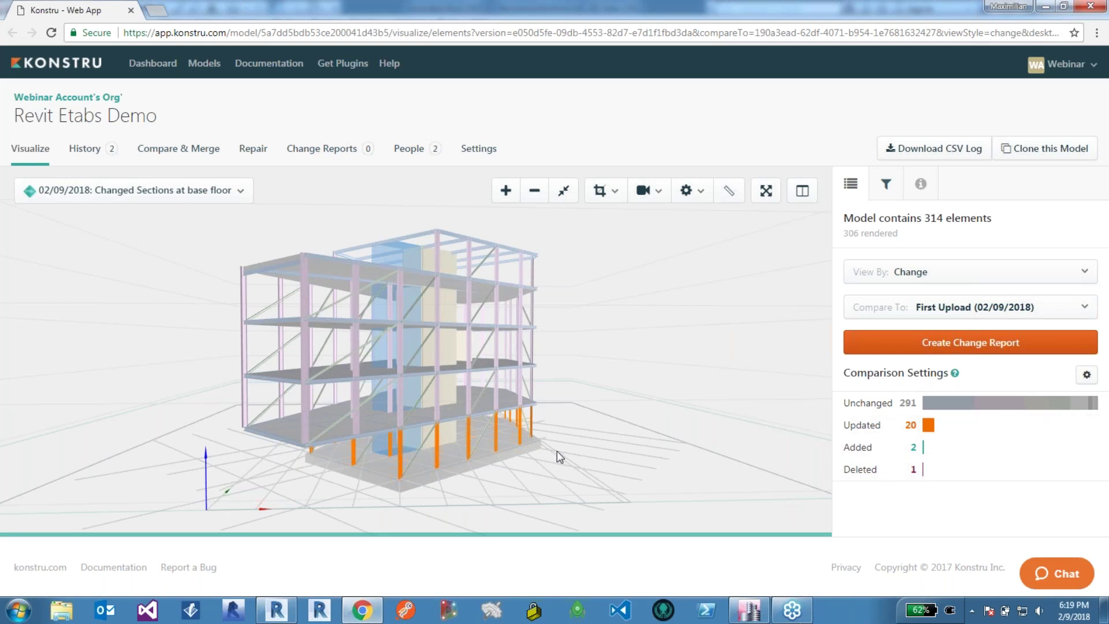
pyautogui.scroll(5, 554, 454)
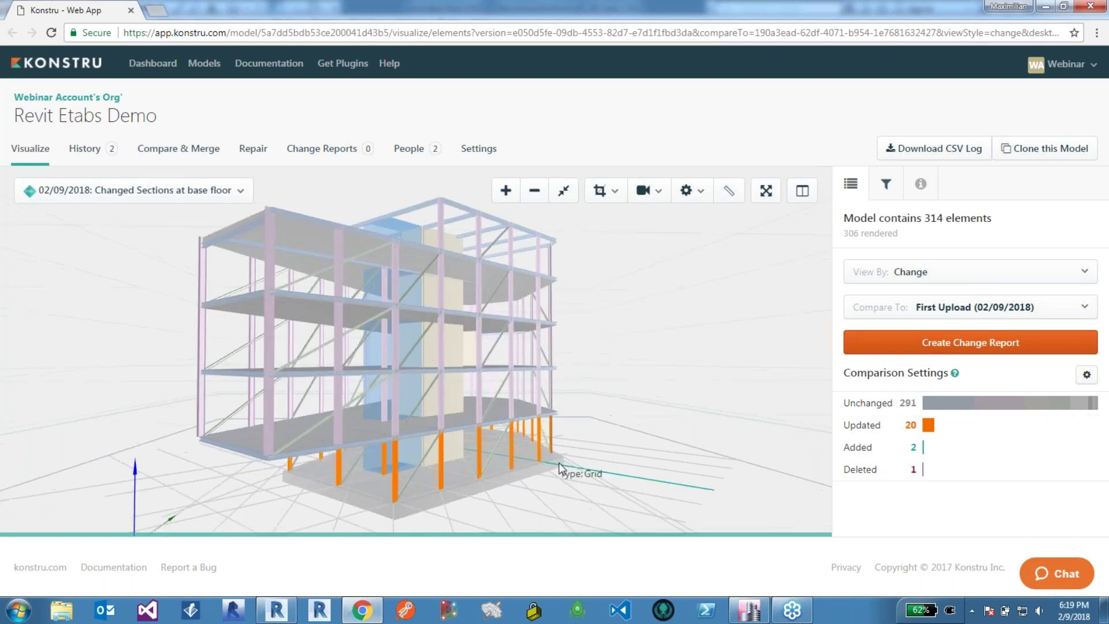
pyautogui.scroll(5, 557, 450)
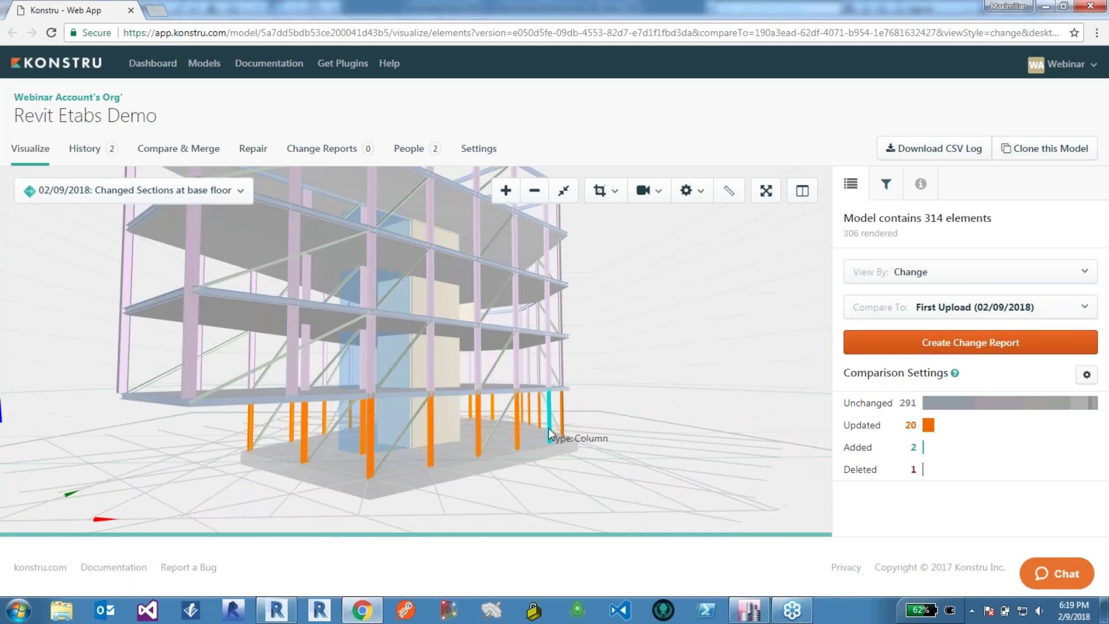
pyautogui.moveTo(523, 428); pyautogui.dragTo(394, 417)
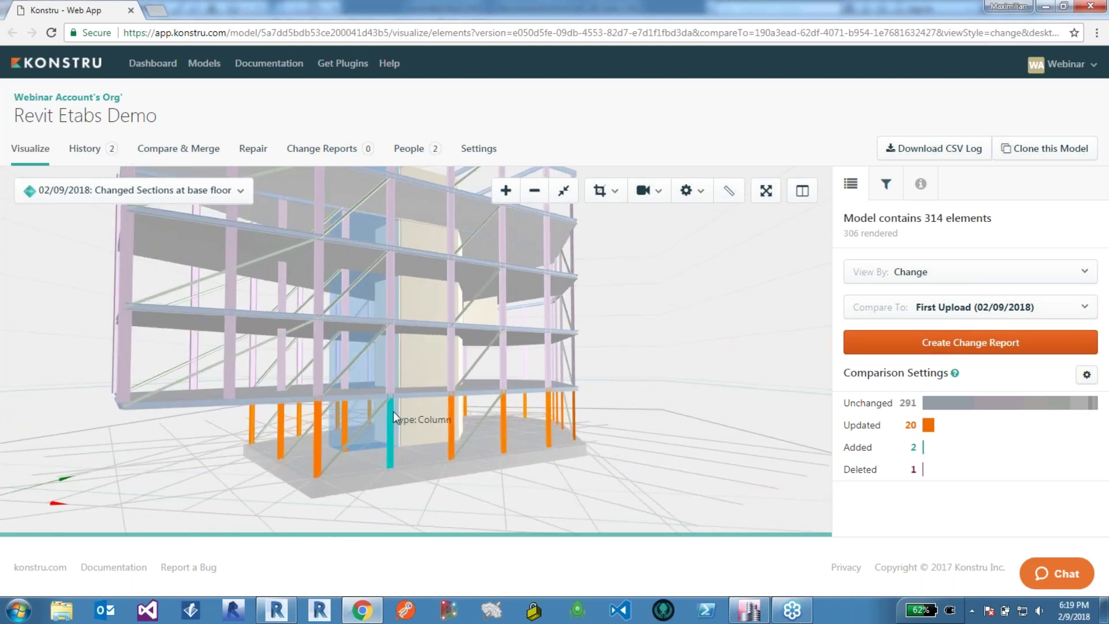
pyautogui.click(394, 412)
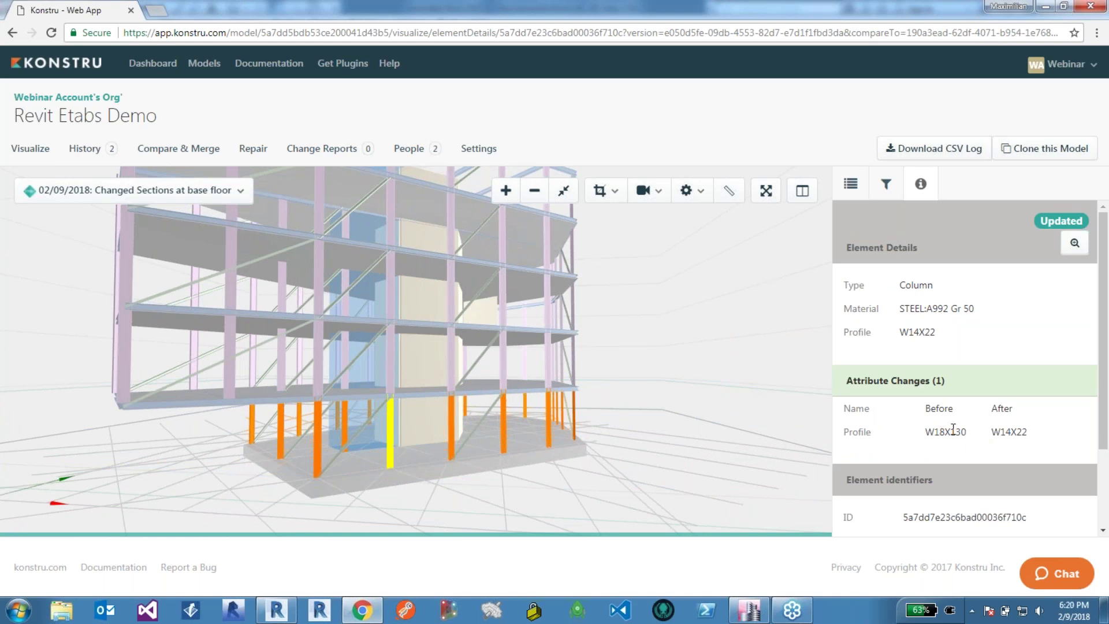
pyautogui.moveTo(418, 439); pyautogui.dragTo(589, 437)
pyautogui.scroll(3, 590, 437)
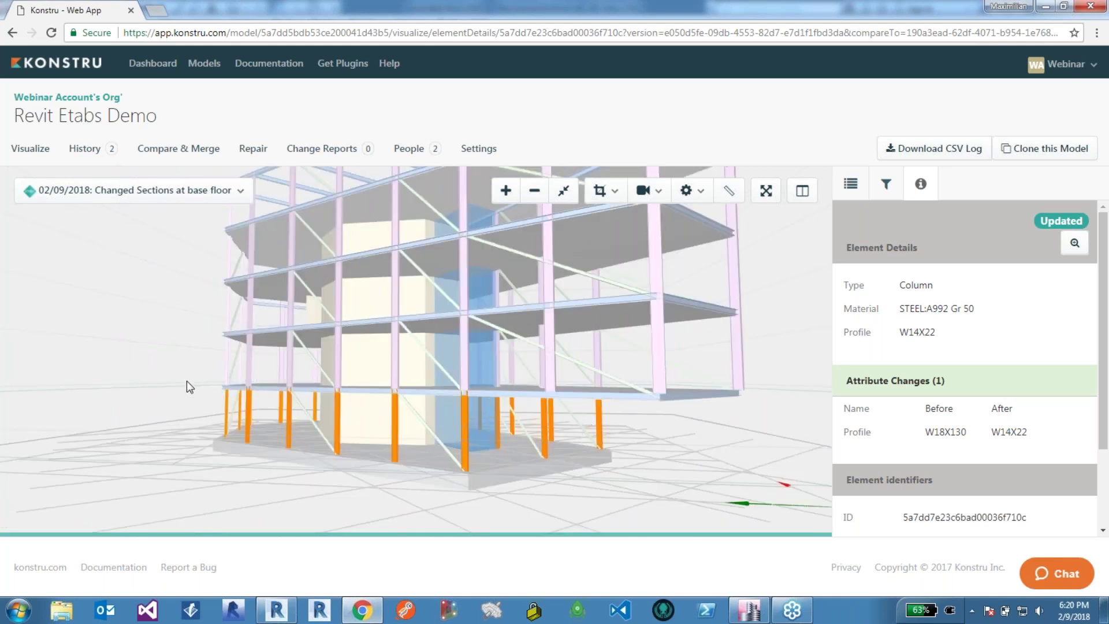
# Switch to Revit and start downloading the latest version of the Revit Etabs Demo model through Konstru
pyautogui.click(289, 616)
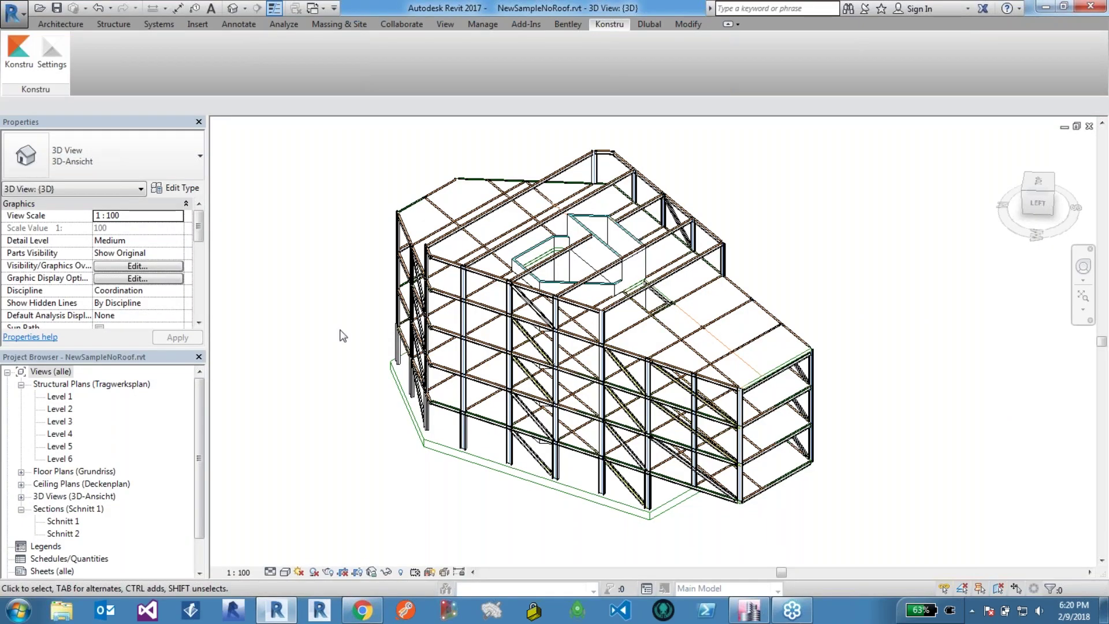
pyautogui.click(26, 56)
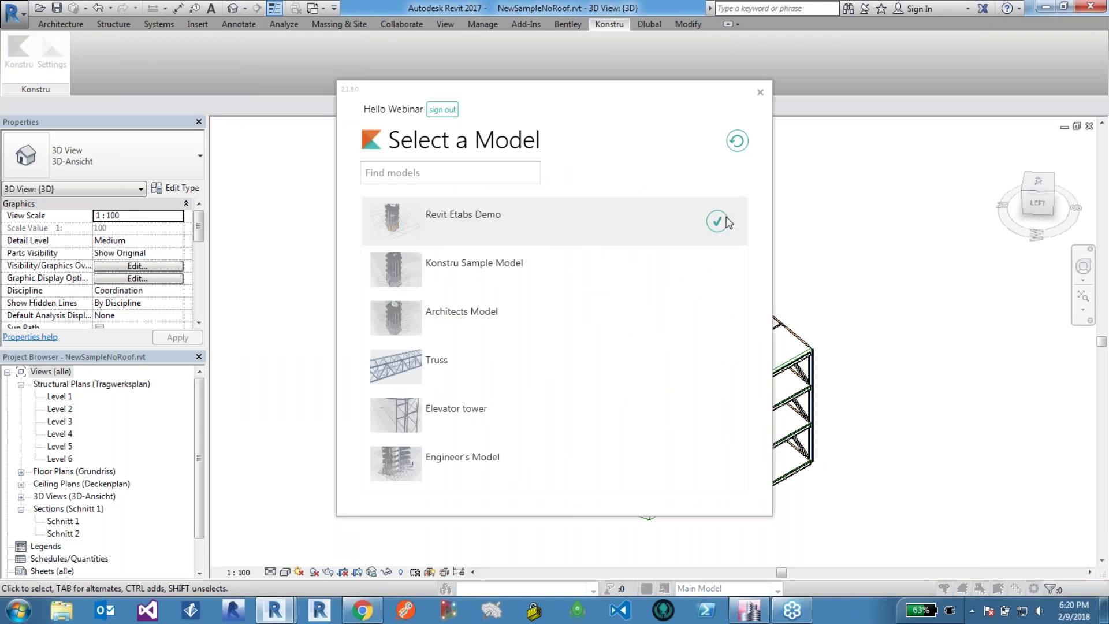
pyautogui.click(720, 204)
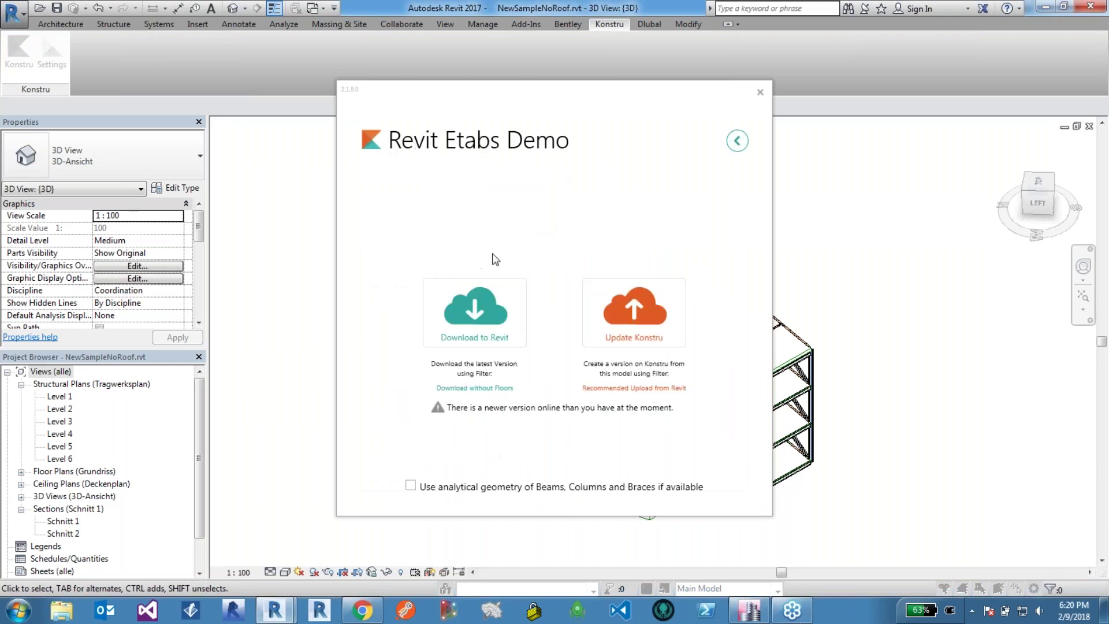
pyautogui.click(490, 304)
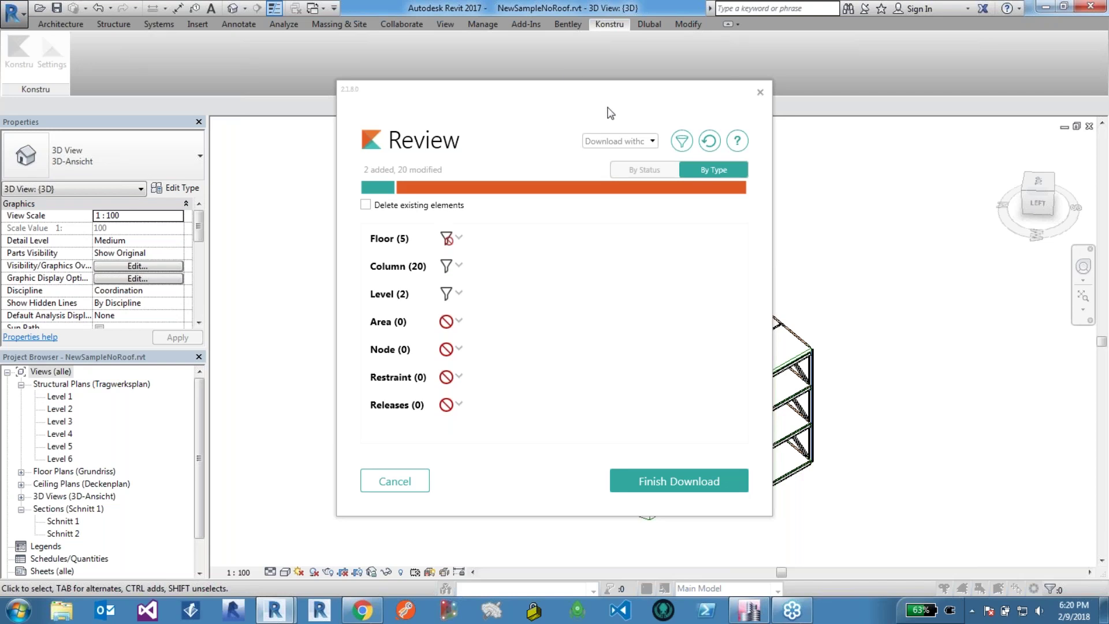
# Move the download review aside to expose the 3D view, group the changes by status and expand the updated elements
pyautogui.moveTo(611, 113); pyautogui.dragTo(288, 76)
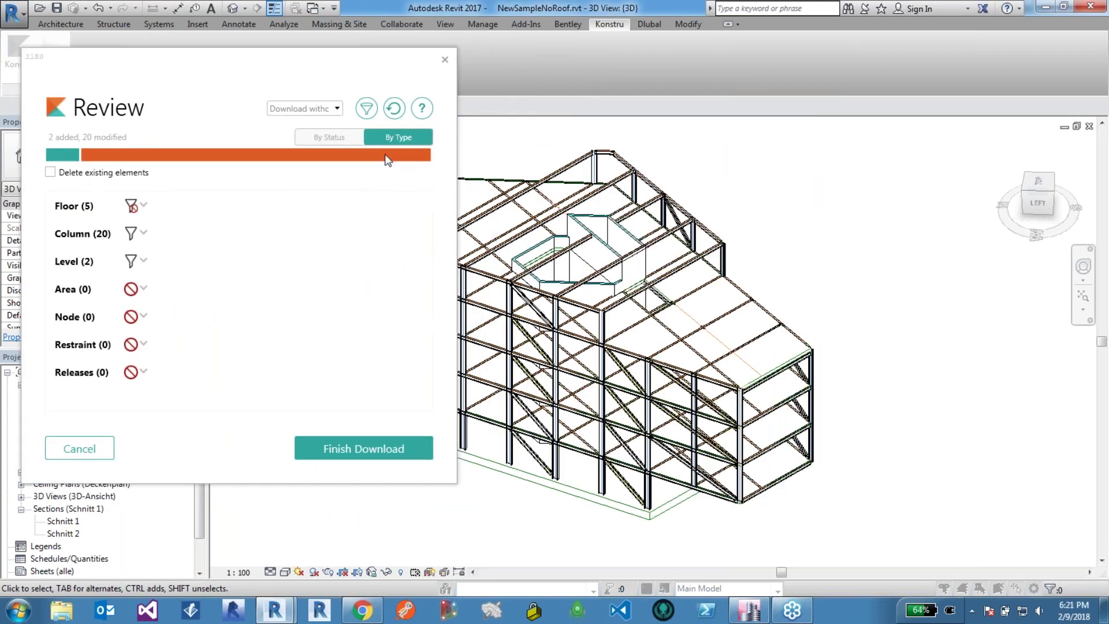
pyautogui.click(326, 140)
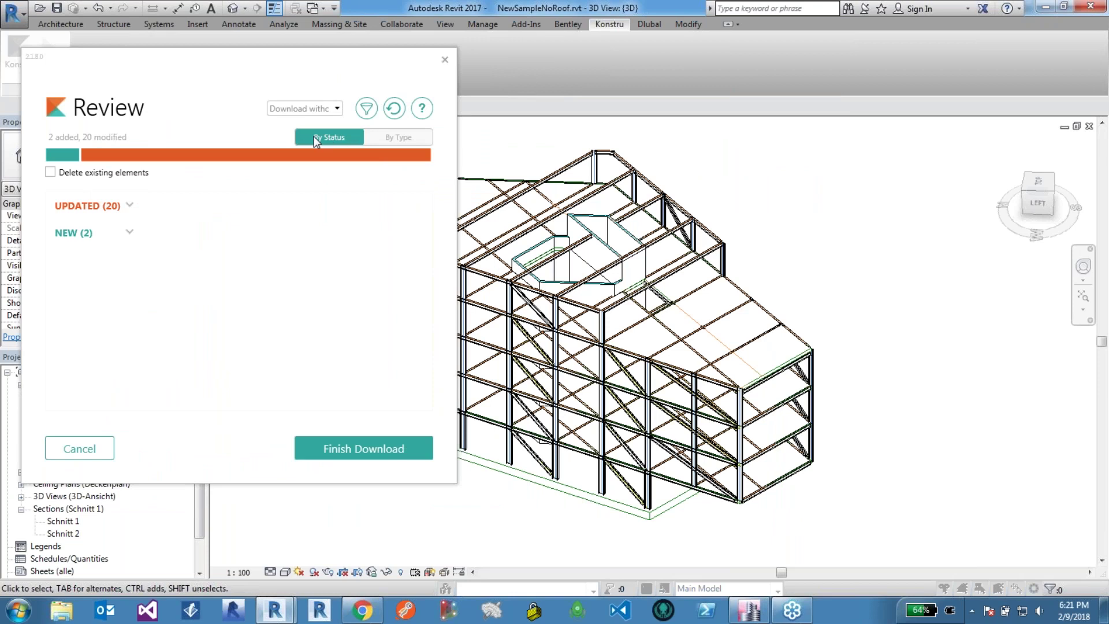
pyautogui.click(130, 205)
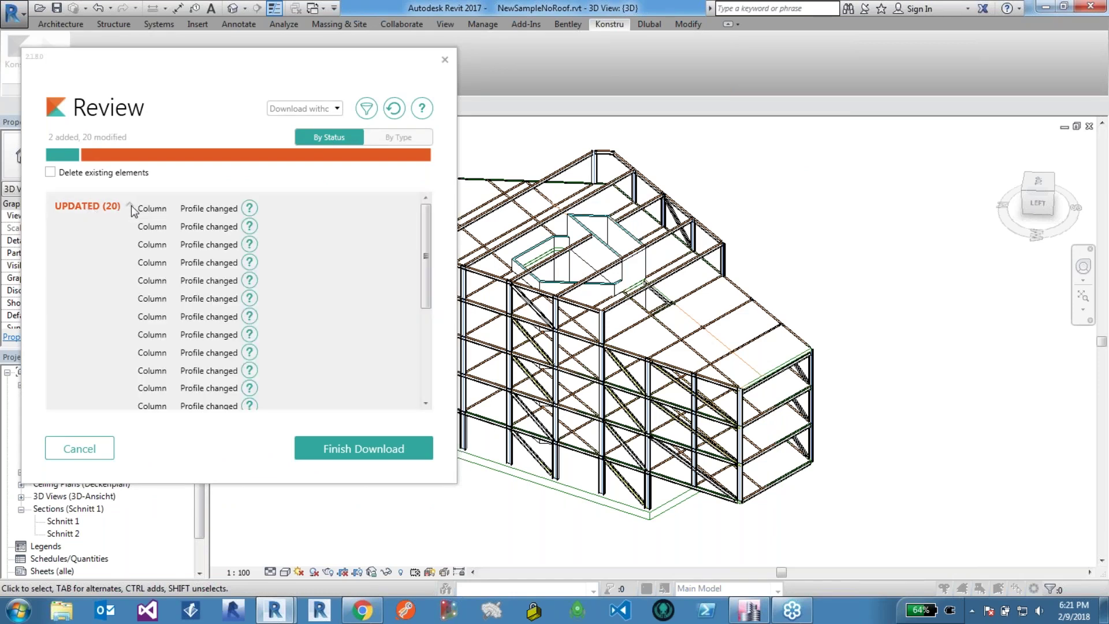
# Step through the profile change details of the first few updated columns and look over the rest of the updated elements
pyautogui.click(249, 208)
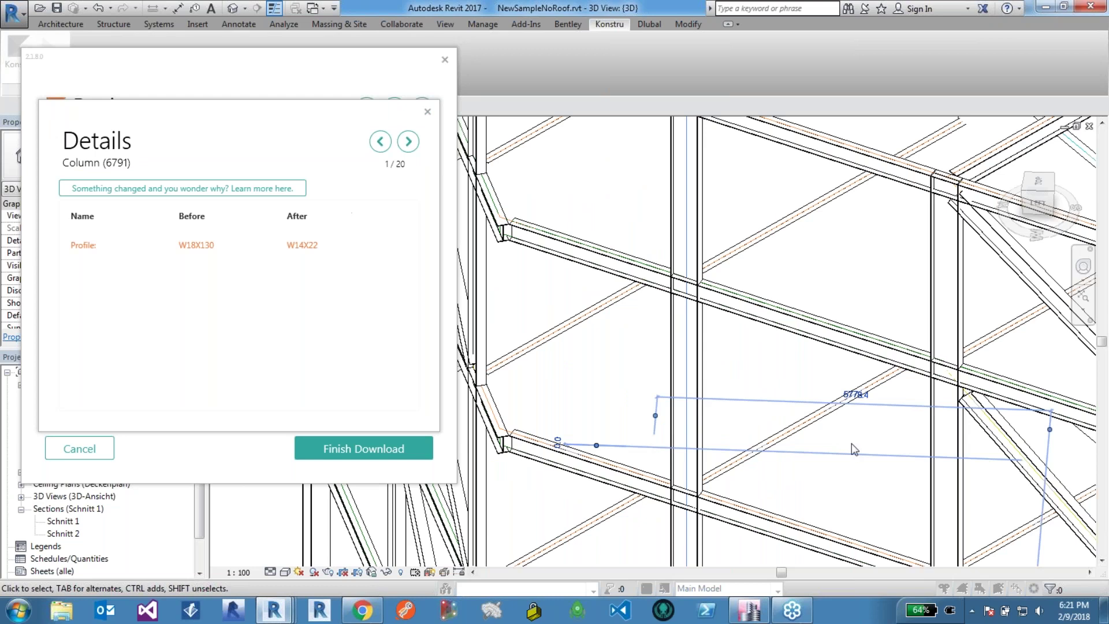
pyautogui.click(409, 141)
pyautogui.click(409, 142)
pyautogui.click(409, 142)
pyautogui.click(409, 142)
pyautogui.click(382, 142)
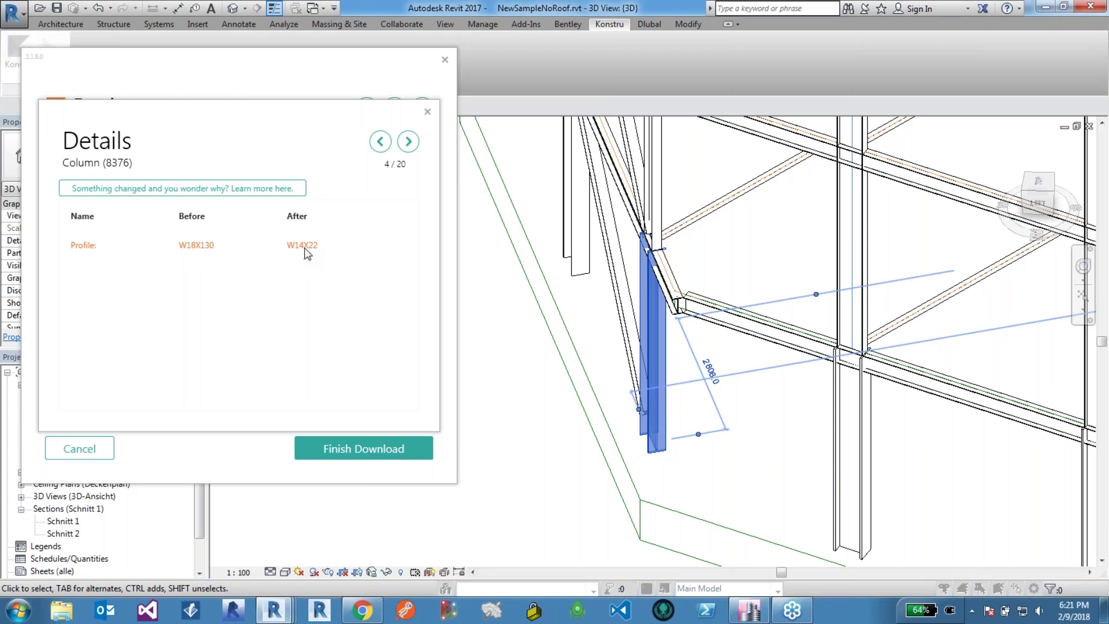
pyautogui.click(428, 111)
pyautogui.moveTo(426, 254); pyautogui.dragTo(426, 322)
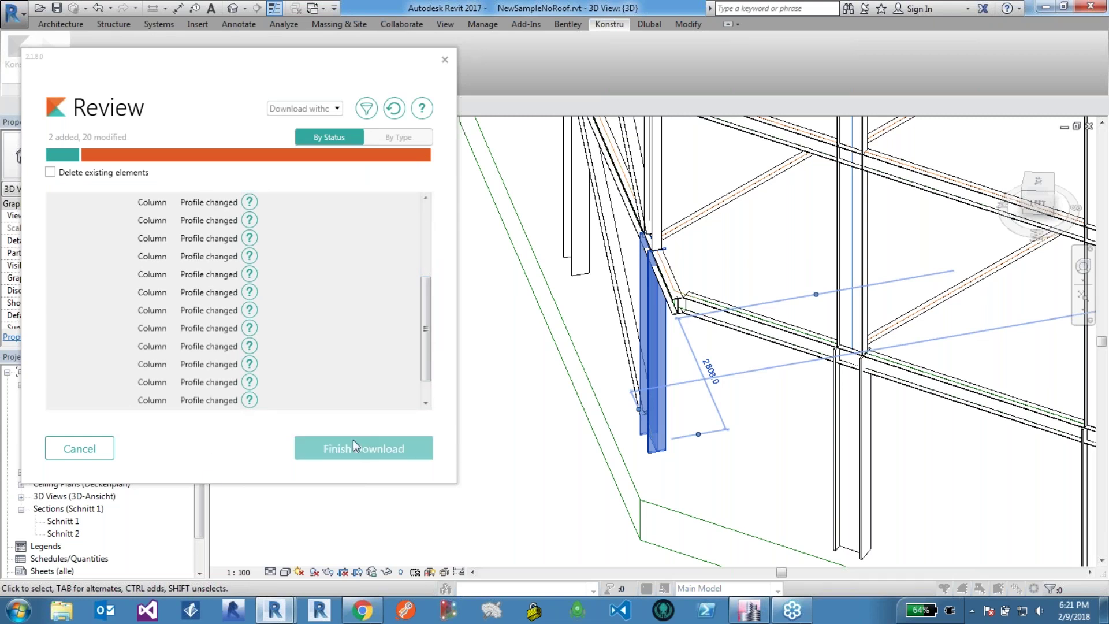
# Finish the Konstru download into Revit, reviewing the floor, profile and column section mappings and accepting the proposed assignments
pyautogui.click(387, 454)
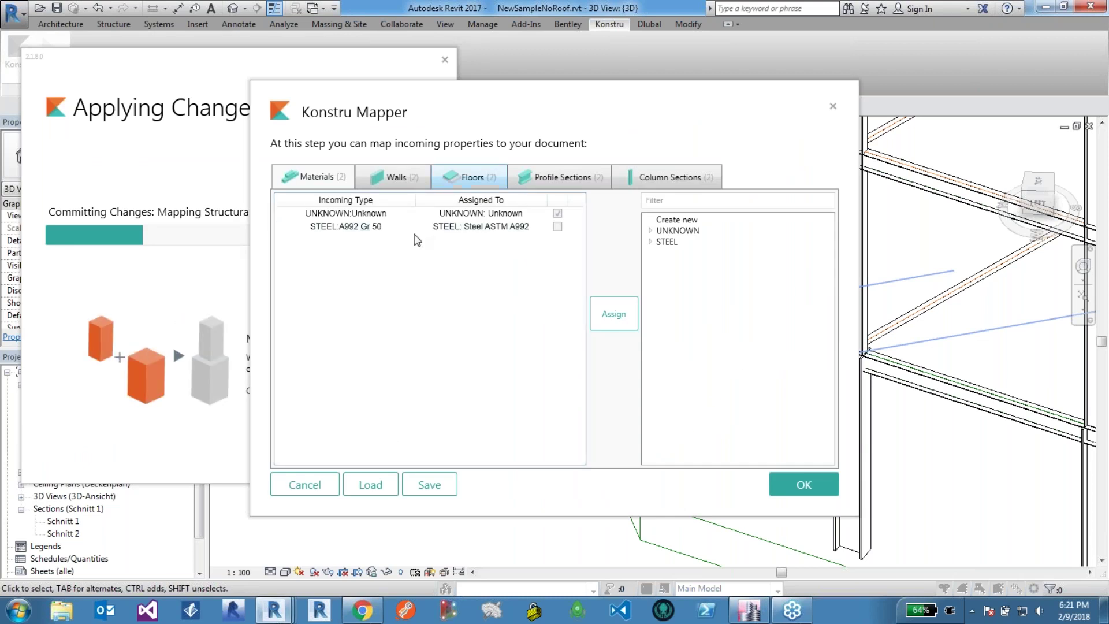
pyautogui.click(478, 180)
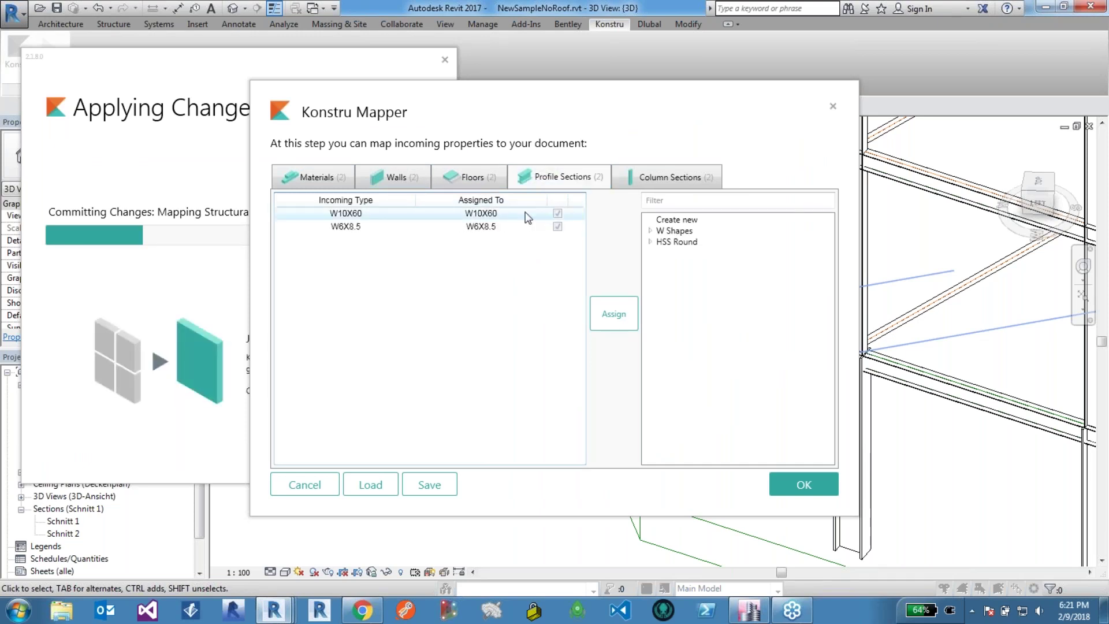
pyautogui.click(664, 177)
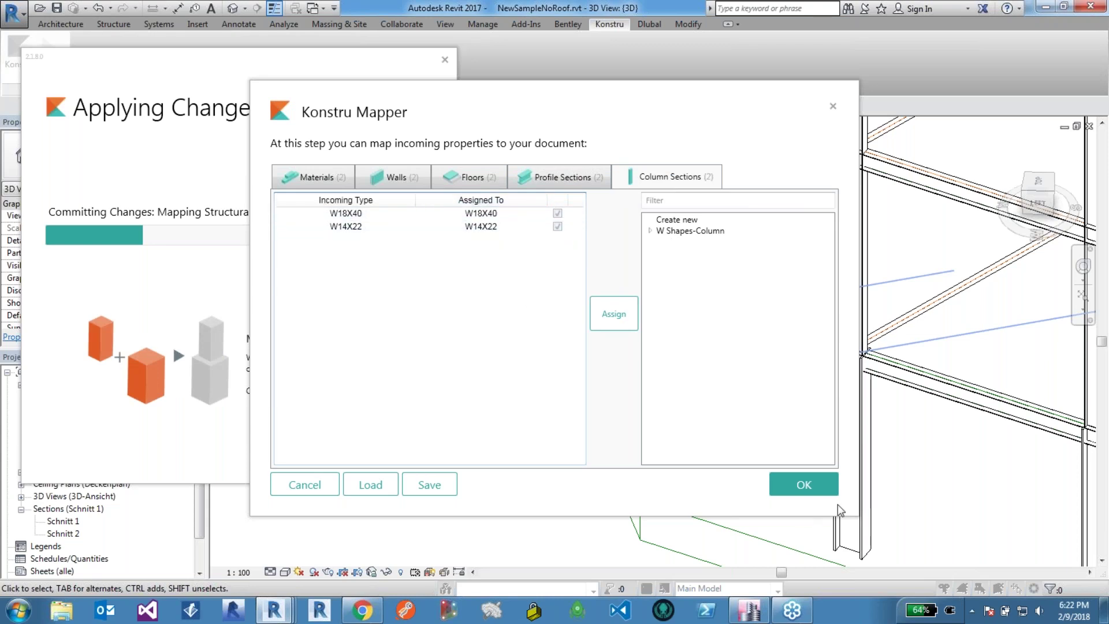
pyautogui.click(806, 486)
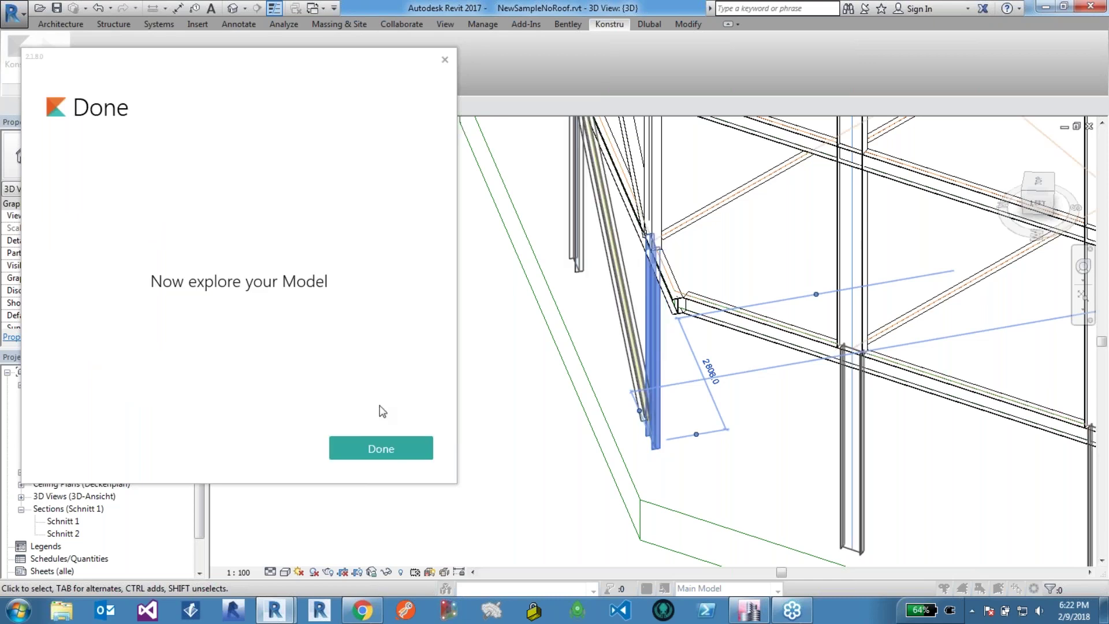
pyautogui.click(379, 449)
# Examine the downloaded base columns in the 3D view and check one column's section type in its properties
pyautogui.click(474, 398)
pyautogui.scroll(3, 765, 349)
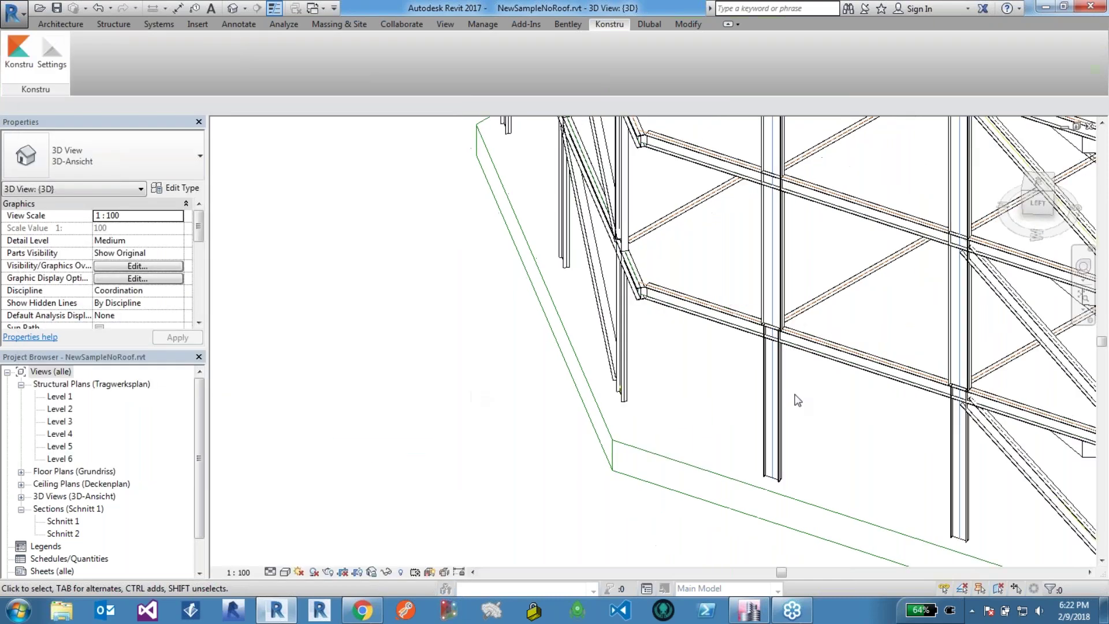
pyautogui.click(749, 344)
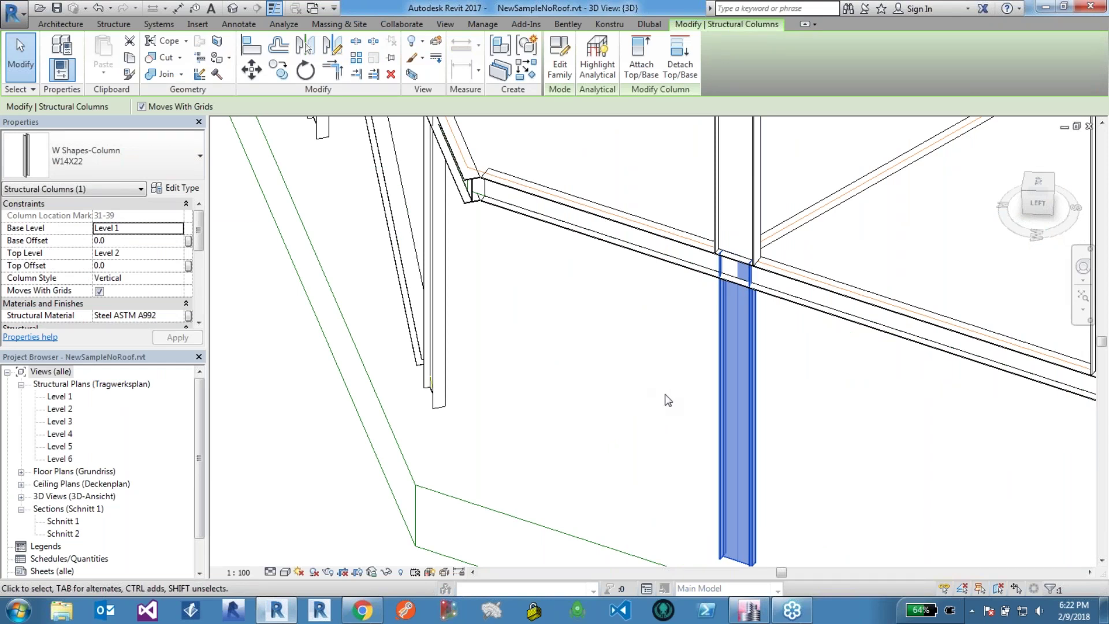
pyautogui.click(334, 462)
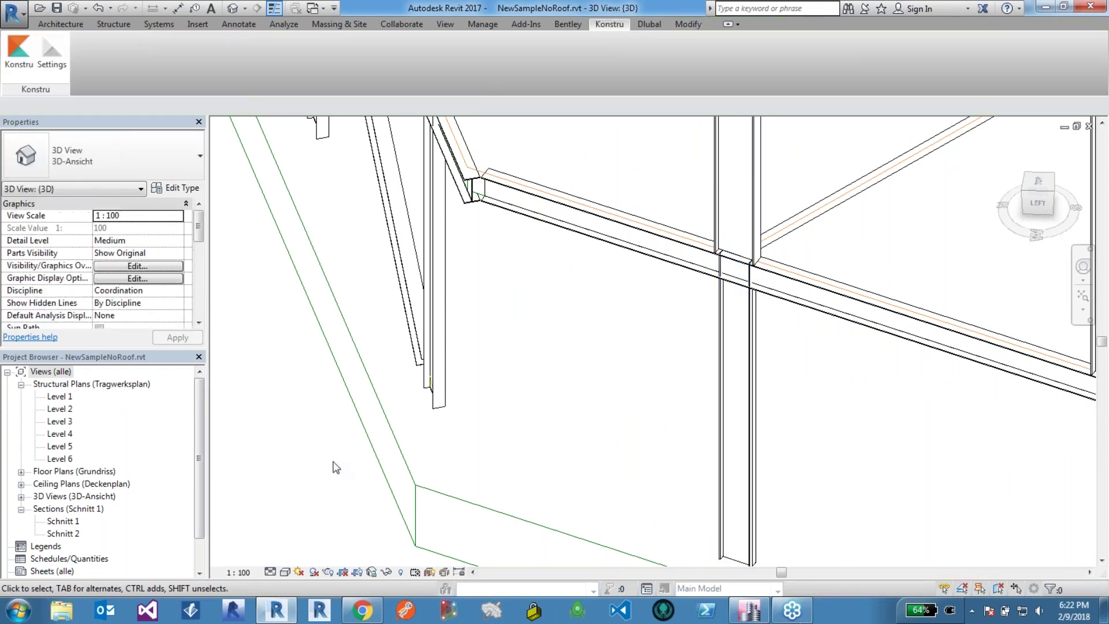
# Switch to the Konstru web app in Chrome and examine the updated base columns from several sides
pyautogui.click(361, 611)
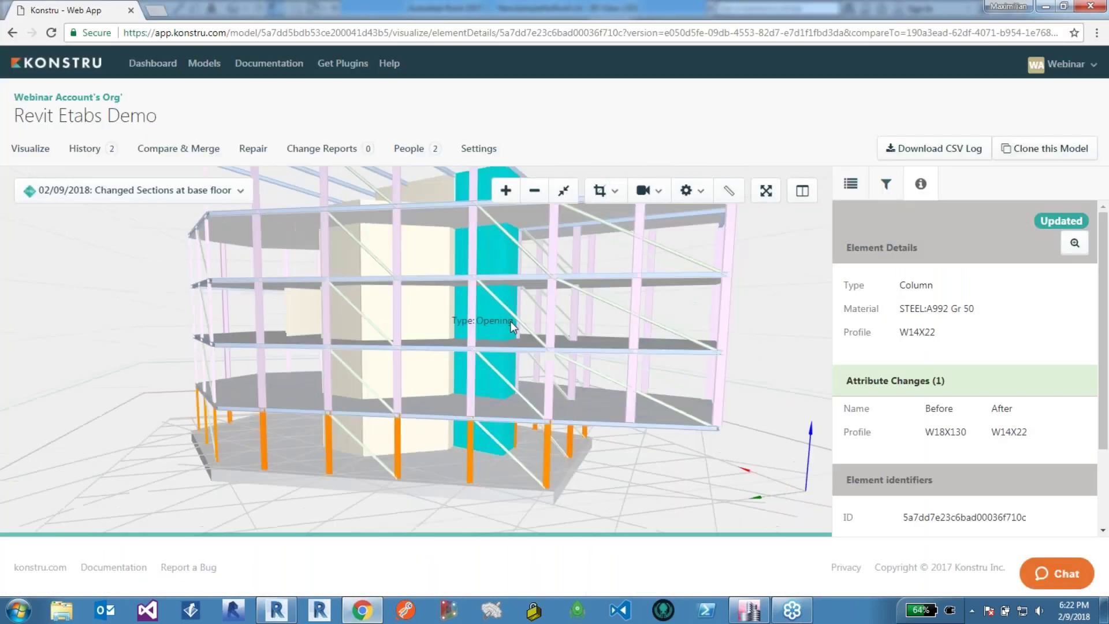
pyautogui.moveTo(338, 370); pyautogui.dragTo(418, 363)
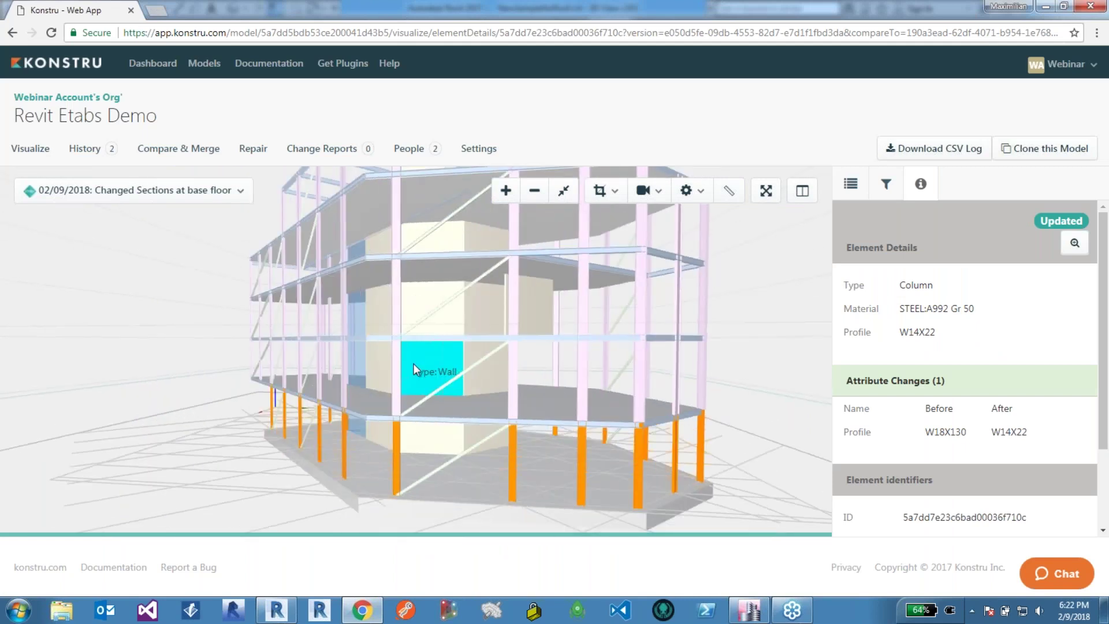
pyautogui.moveTo(304, 353); pyautogui.dragTo(394, 347)
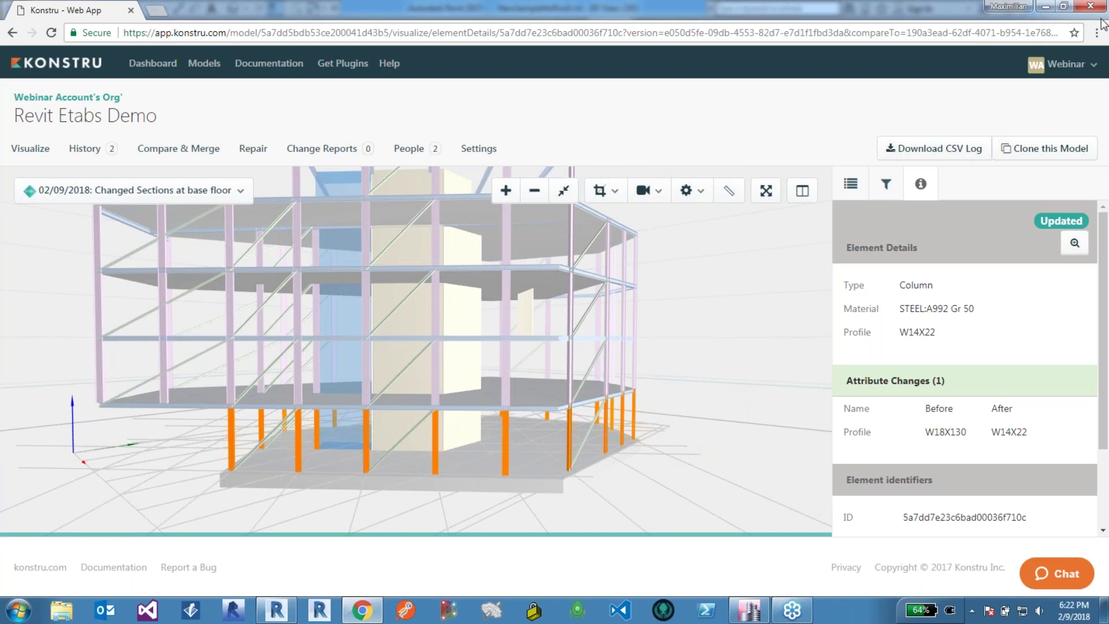
pyautogui.scroll(5, 537, 353)
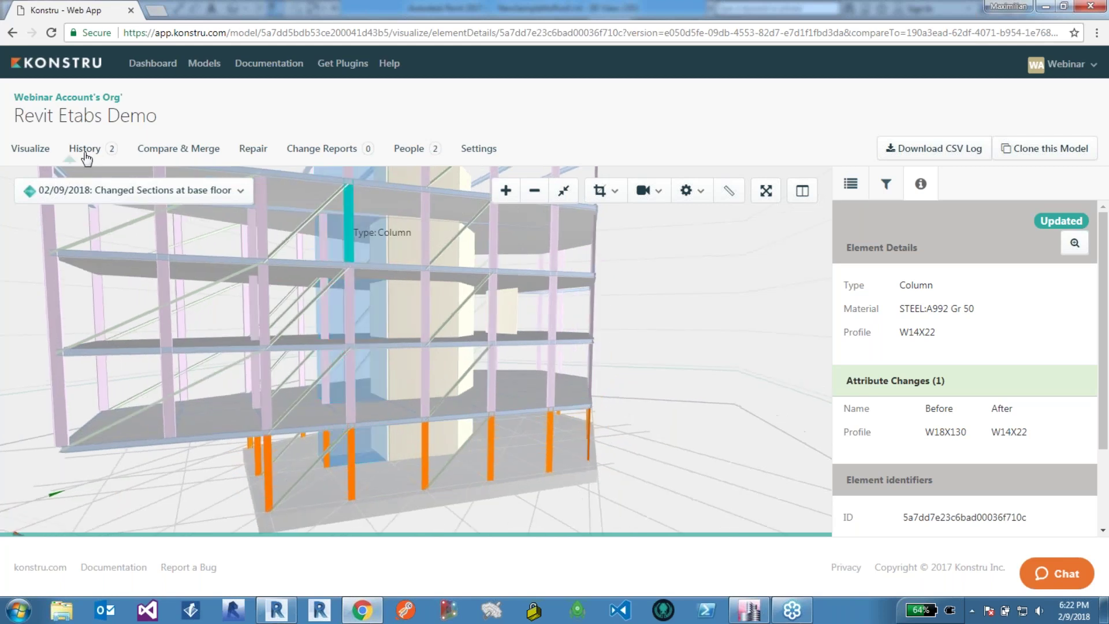
# Review the model's version history from First Upload to Changed Sections at base floor, viewing the latest version's model in between
pyautogui.click(85, 150)
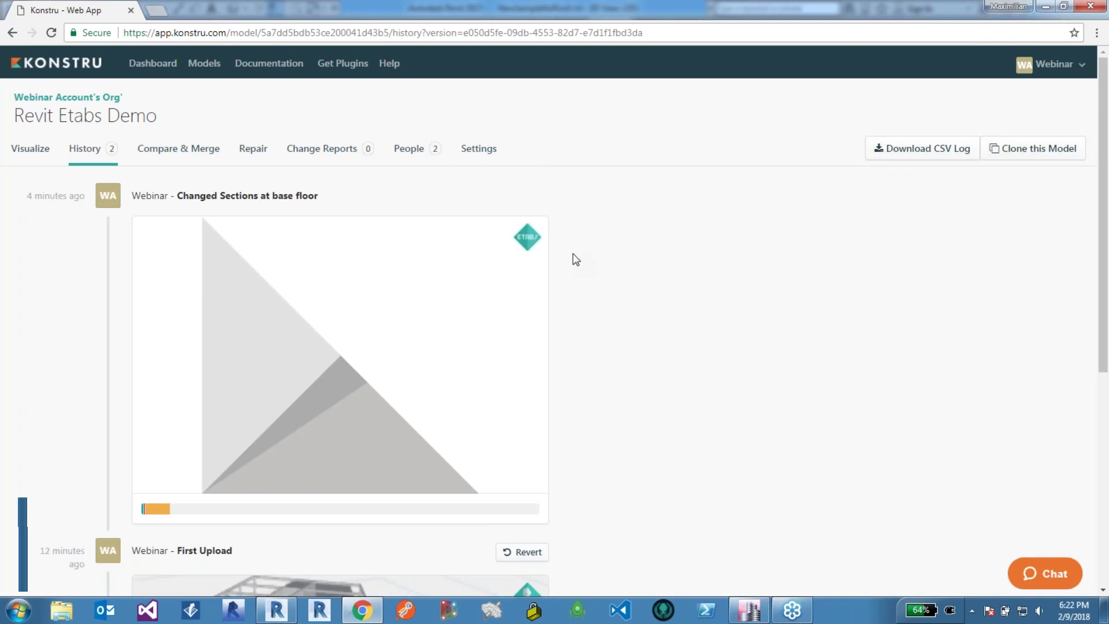
pyautogui.scroll(-5, 575, 259)
pyautogui.scroll(4, 612, 299)
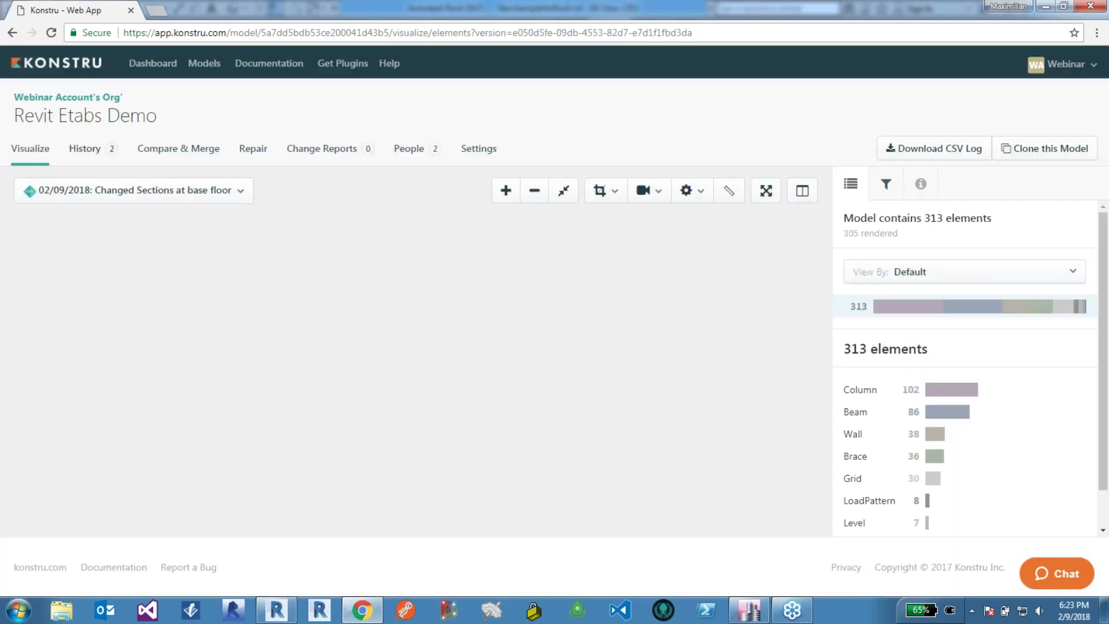
pyautogui.click(96, 150)
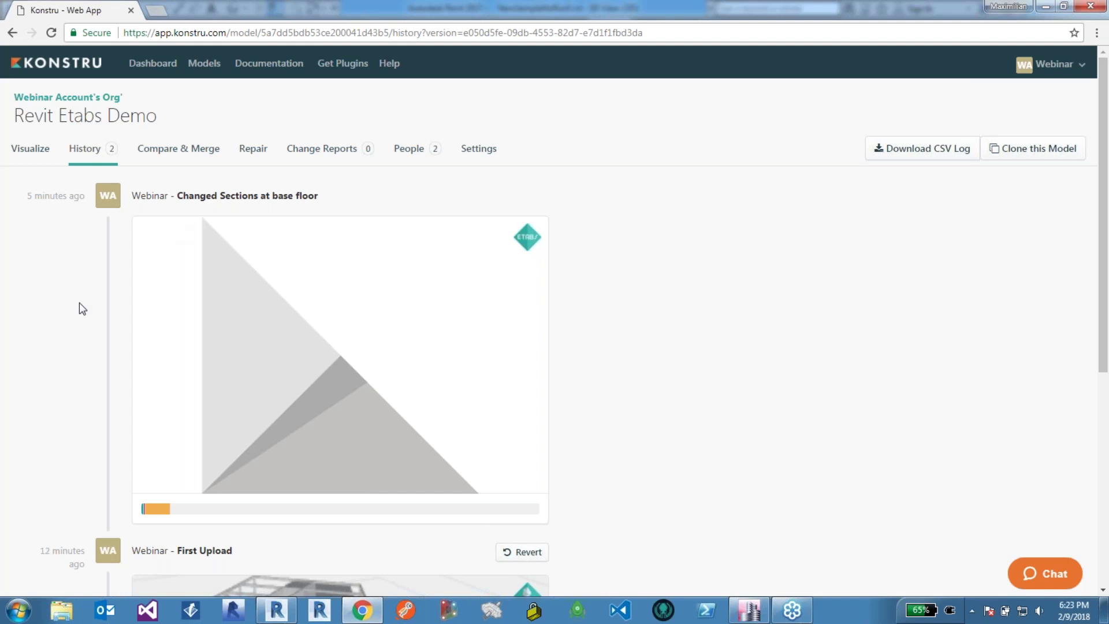
pyautogui.scroll(-2, 79, 303)
pyautogui.scroll(1, 82, 297)
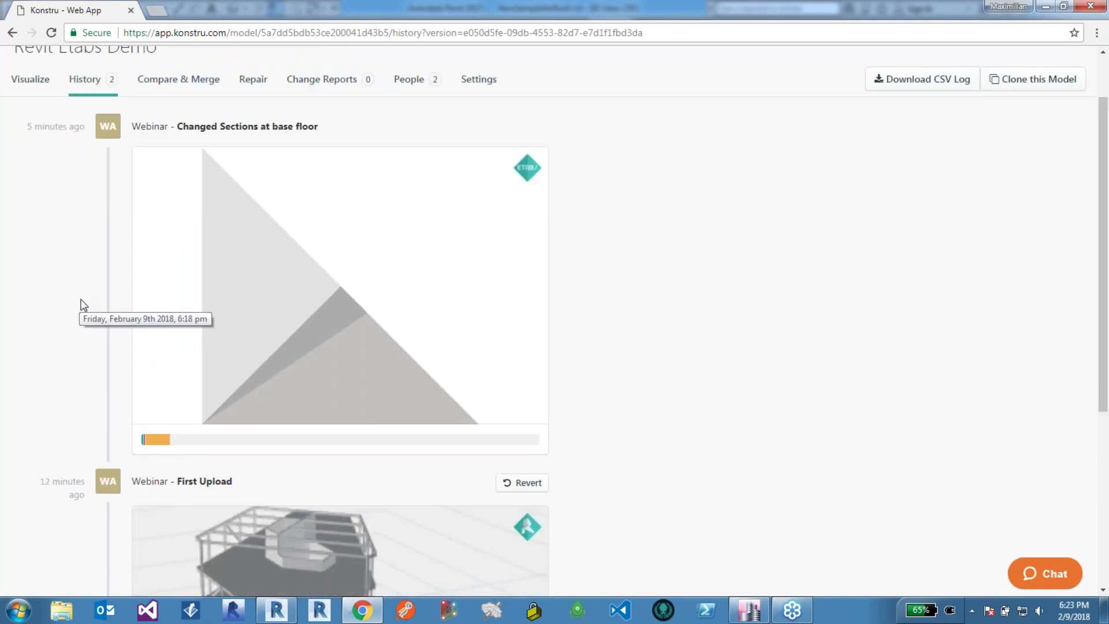
pyautogui.scroll(1, 84, 305)
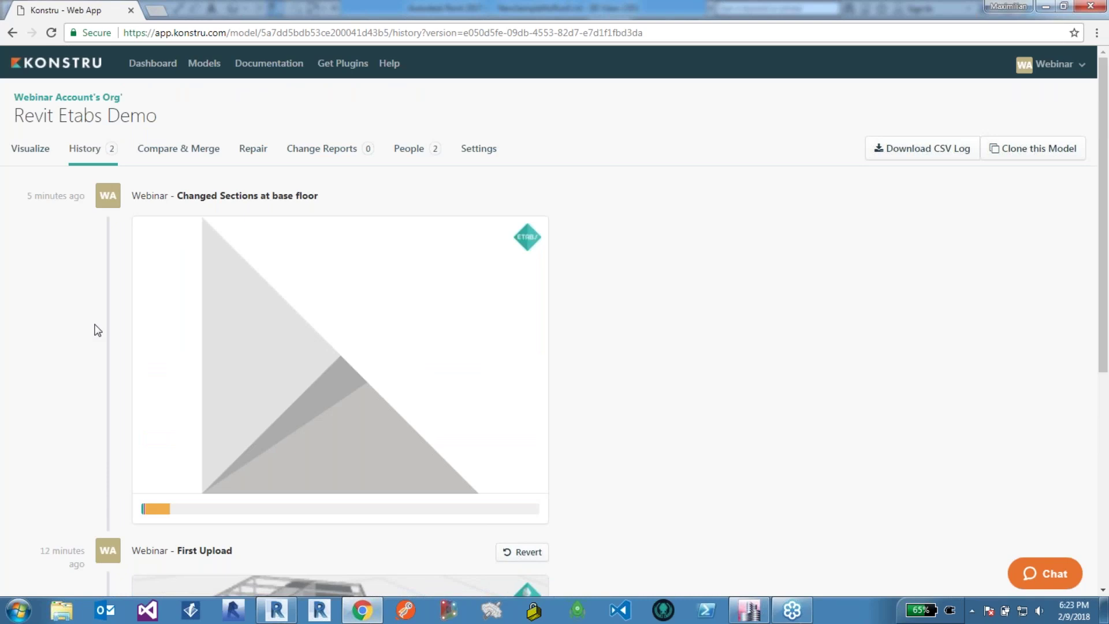
pyautogui.click(238, 352)
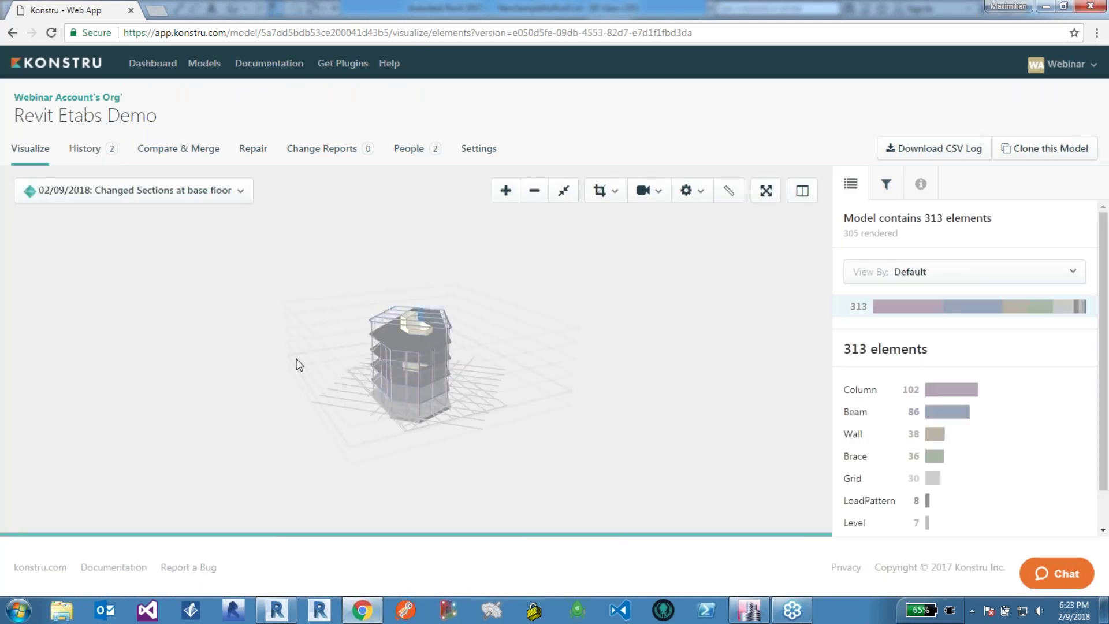
pyautogui.click(85, 148)
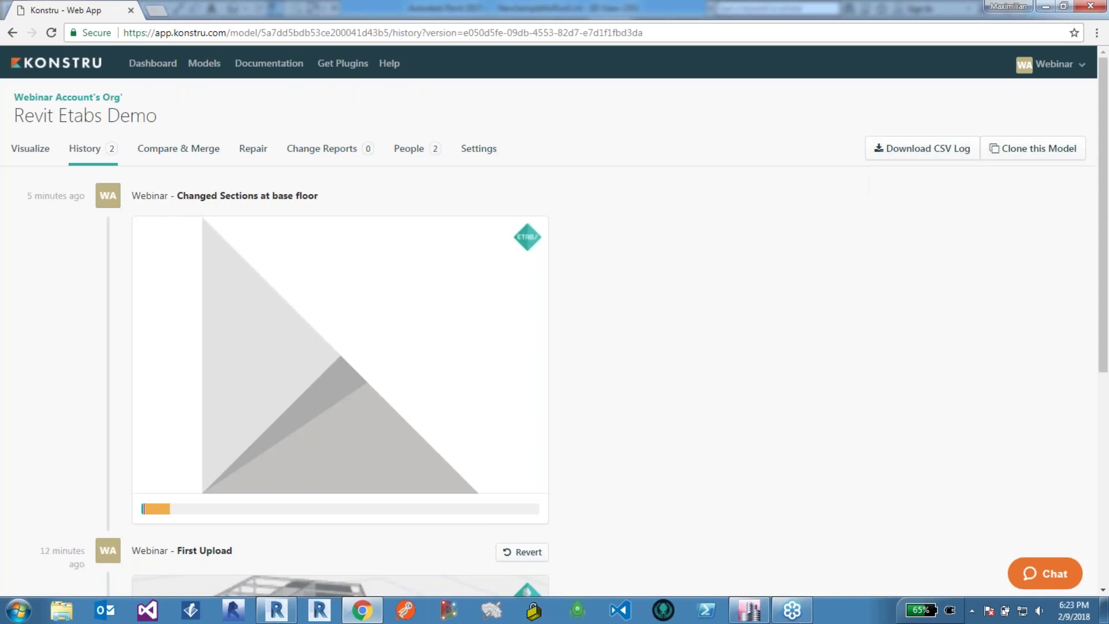
pyautogui.scroll(-3, 92, 280)
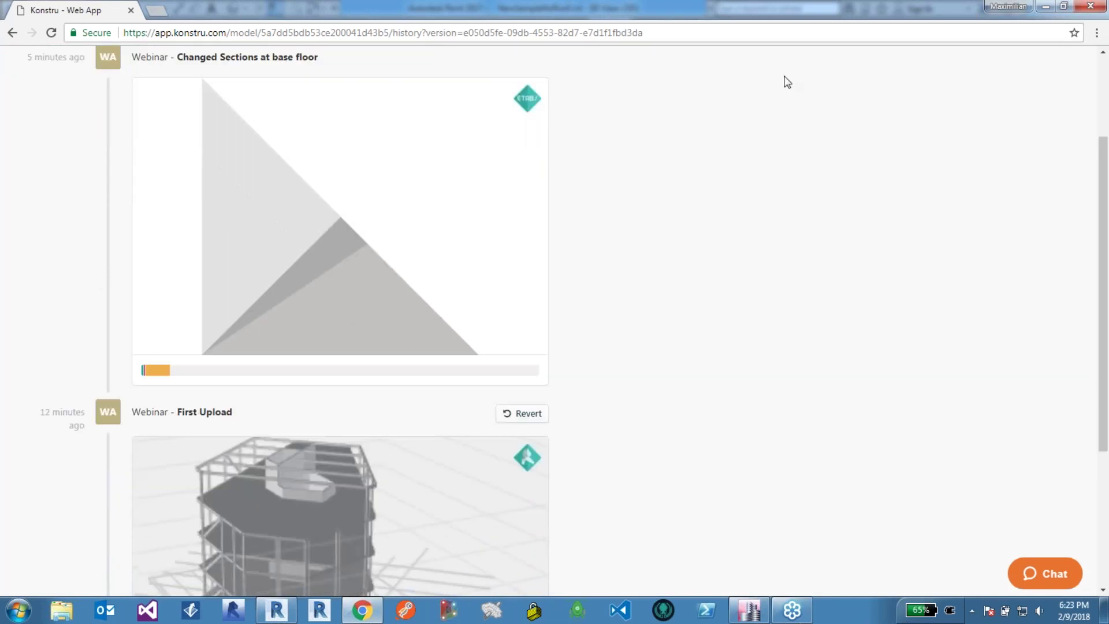